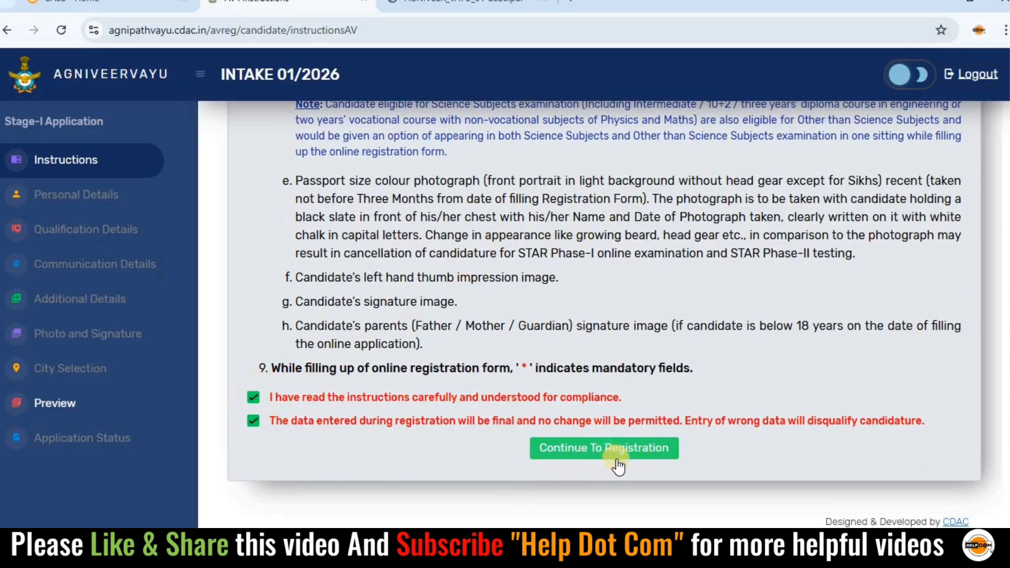
# Step: Continue to the registration form and select the father's and mother's name fields
pyautogui.click(610, 458)
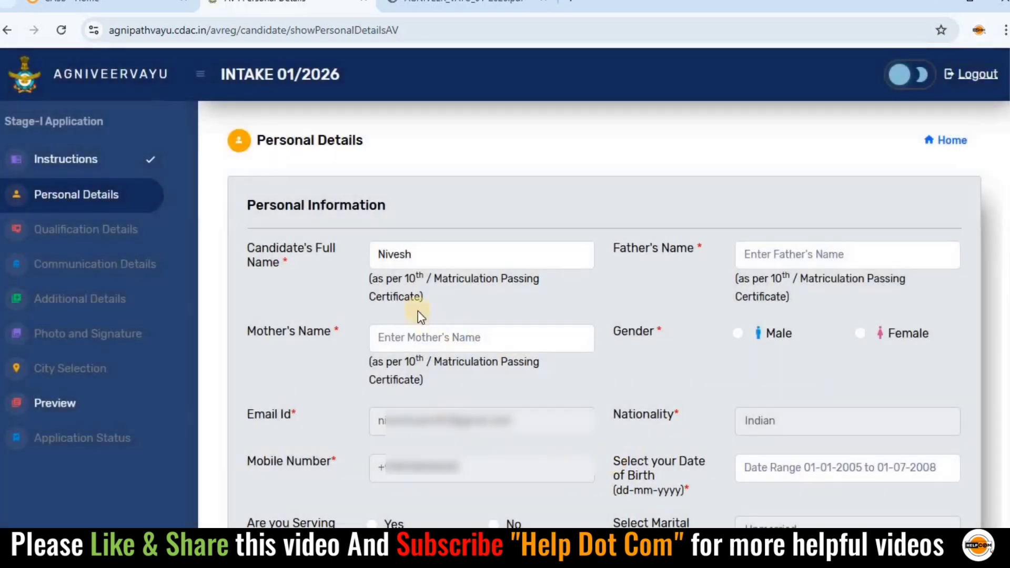
pyautogui.click(769, 256)
pyautogui.moveTo(753, 280); pyautogui.dragTo(800, 280)
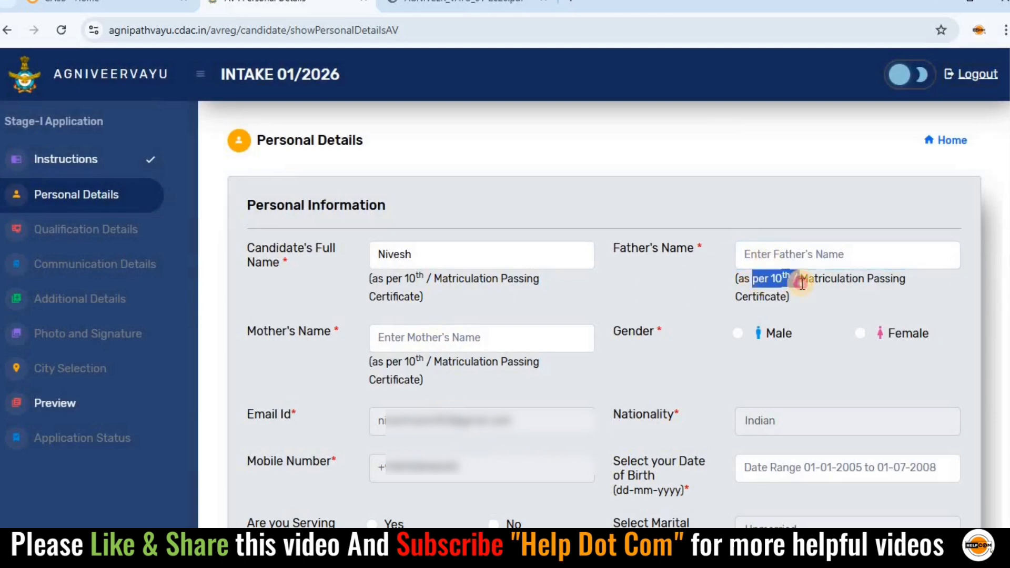
pyautogui.click(430, 345)
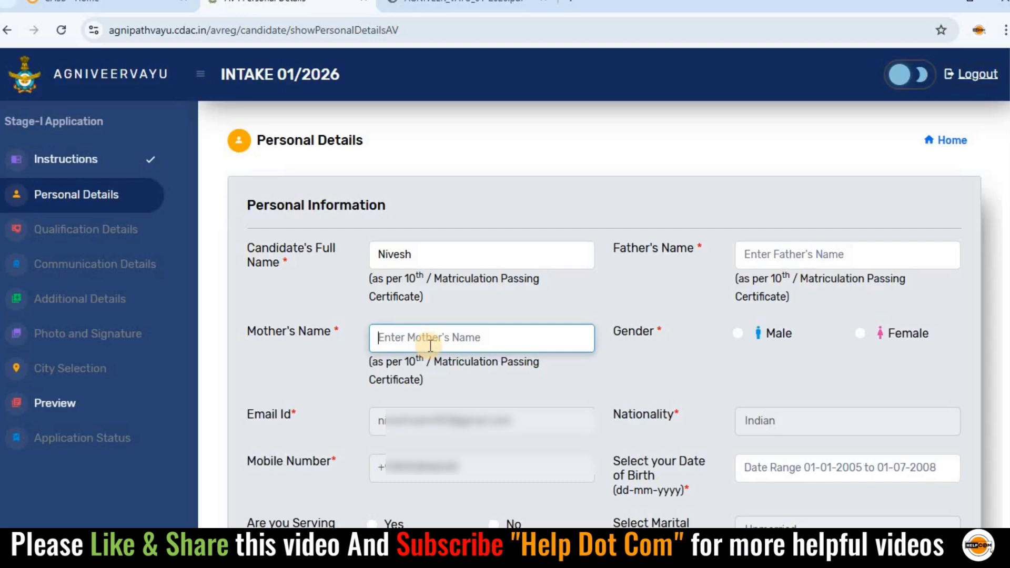
pyautogui.moveTo(408, 370); pyautogui.dragTo(449, 371)
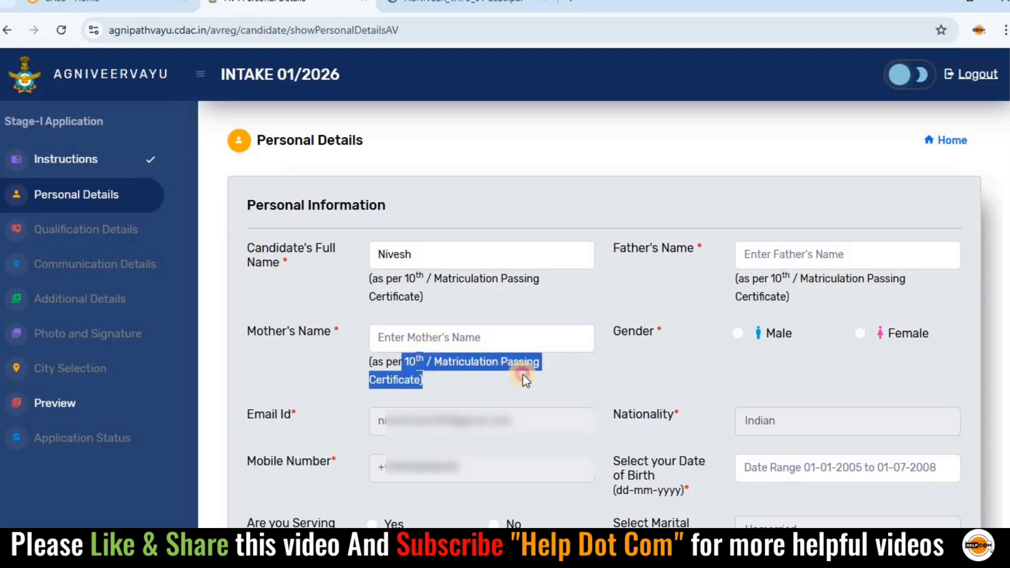
pyautogui.click(740, 362)
pyautogui.click(738, 332)
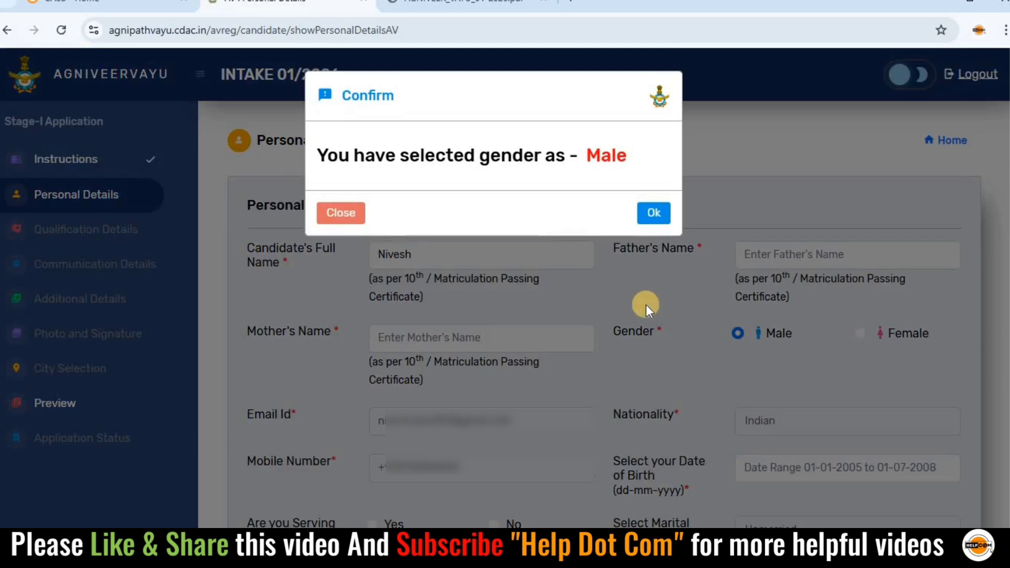
pyautogui.click(653, 215)
pyautogui.scroll(-2, 619, 295)
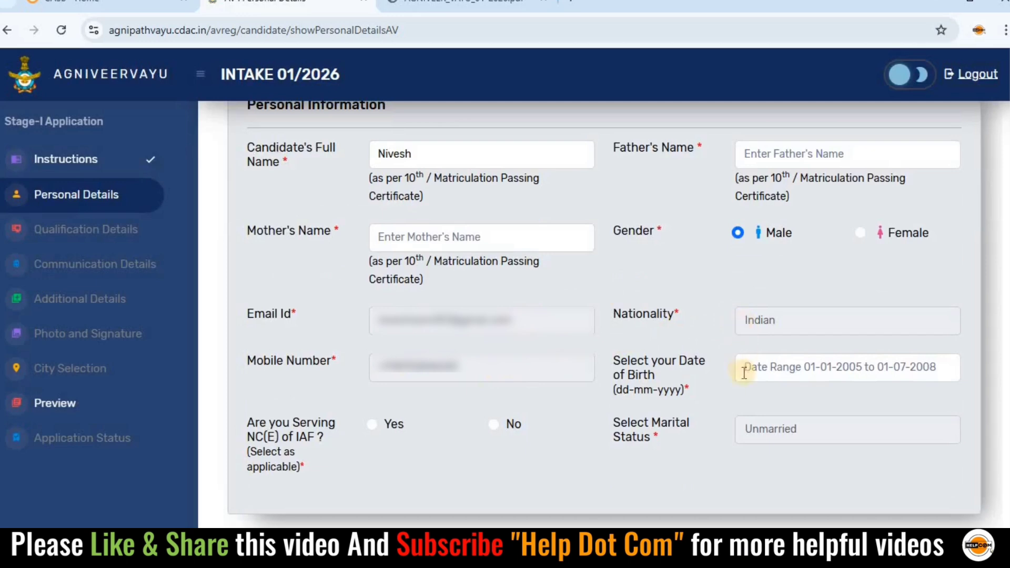
pyautogui.click(764, 371)
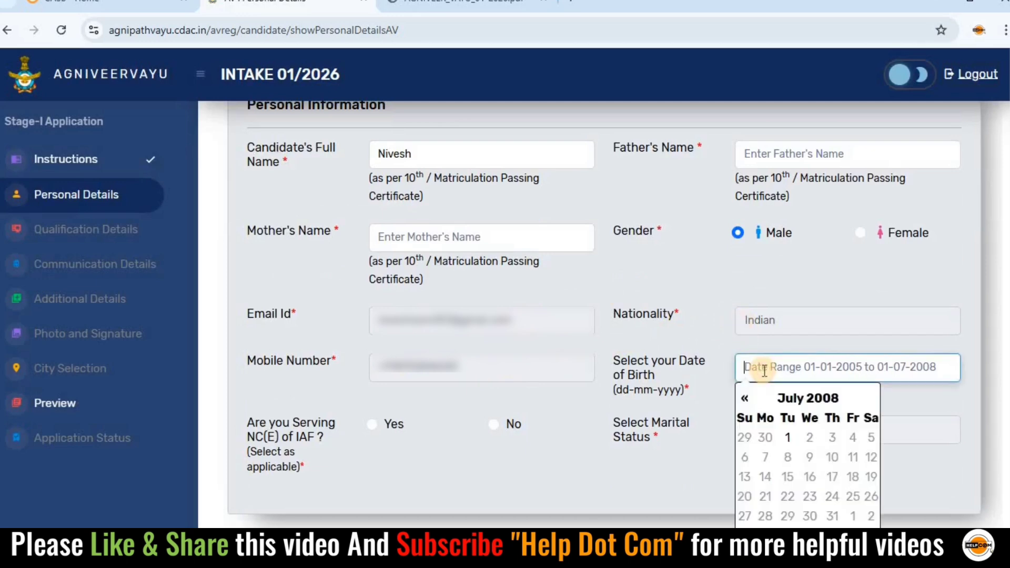
pyautogui.write('10-05-2006')
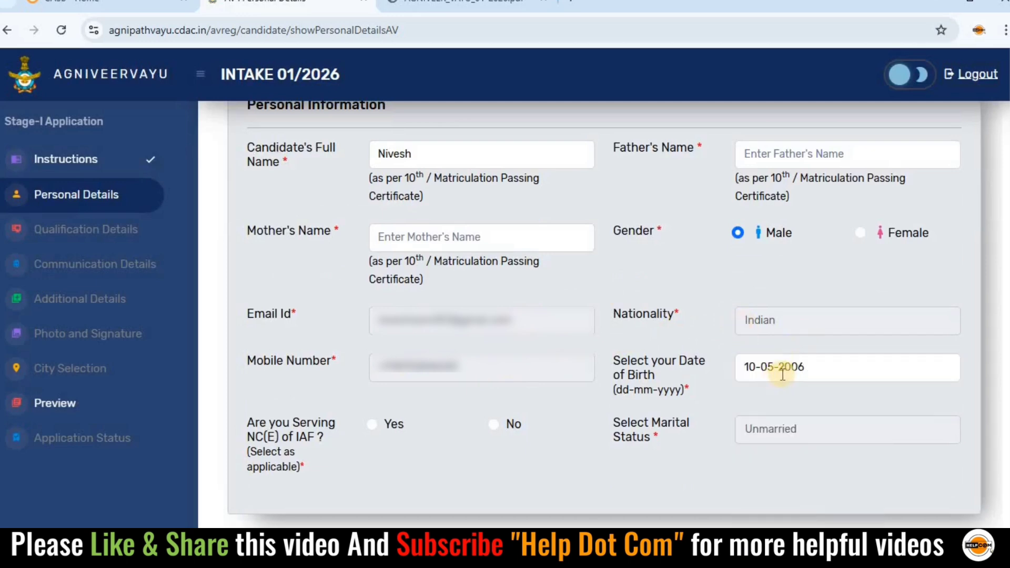
pyautogui.scroll(-4, 655, 377)
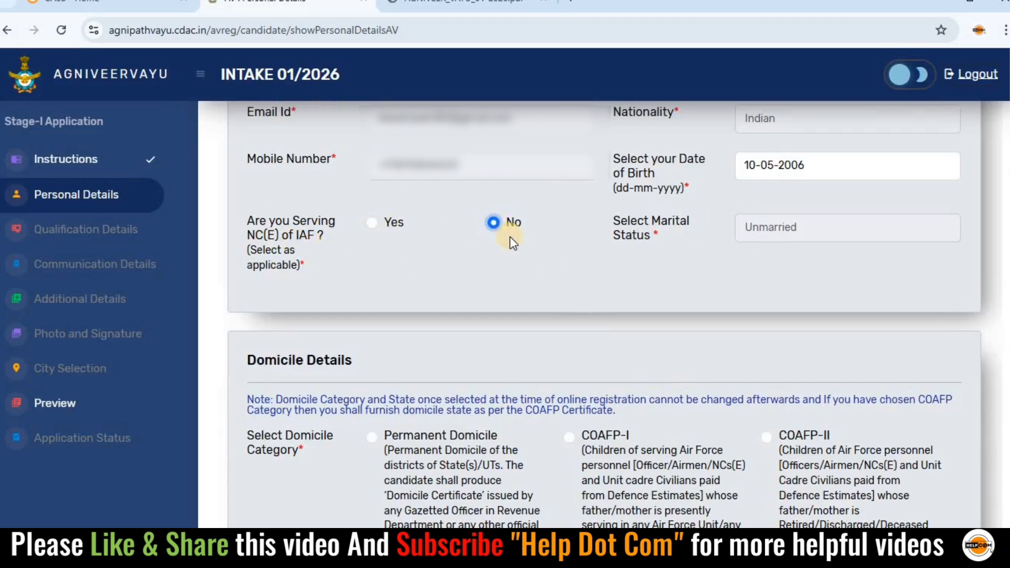
pyautogui.scroll(-4, 633, 252)
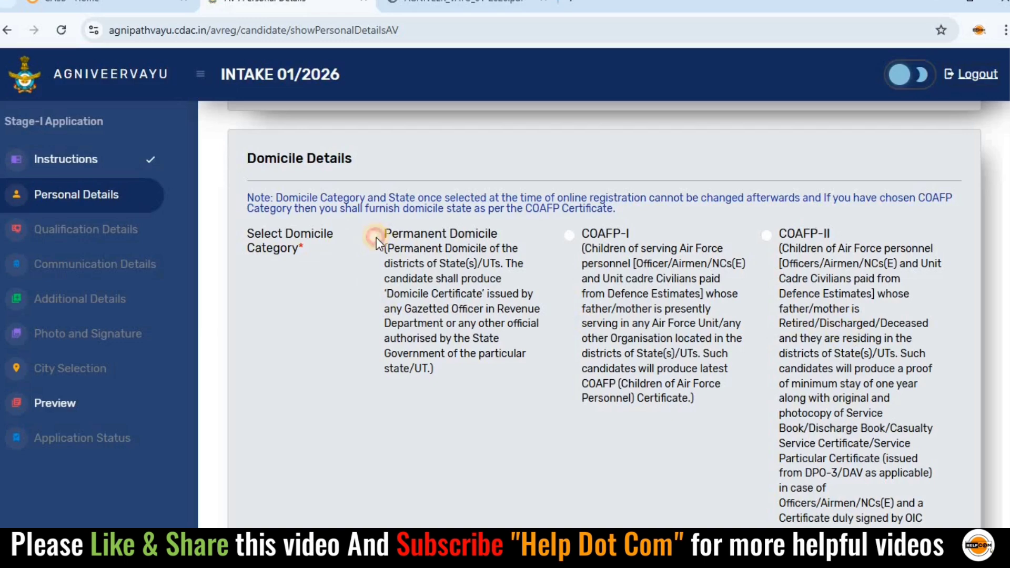
# Step: Pick domicile state Uttar Pradesh and district Shamli, then upload the domicile certificate image
pyautogui.scroll(-5, 451, 254)
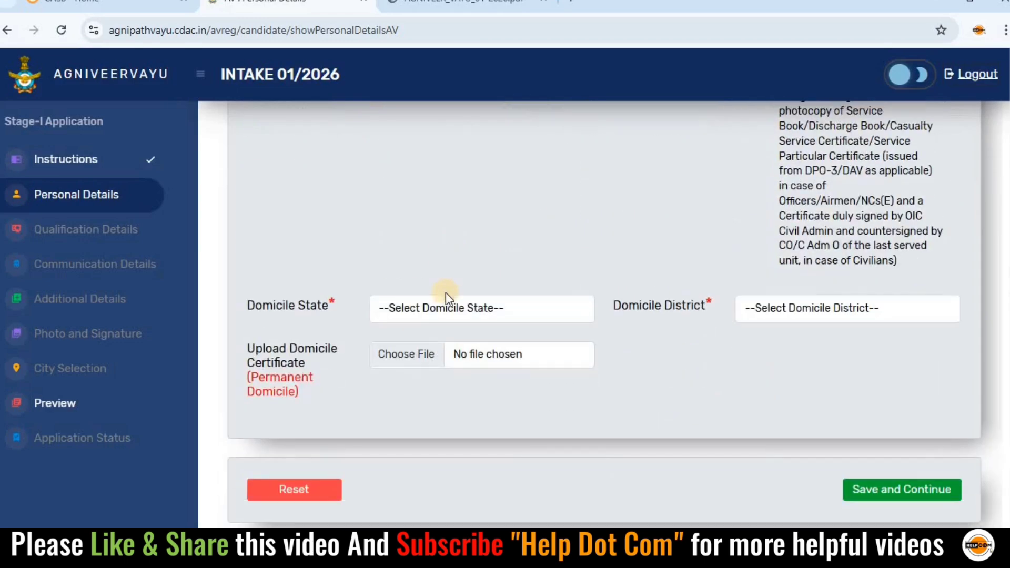
pyautogui.click(446, 309)
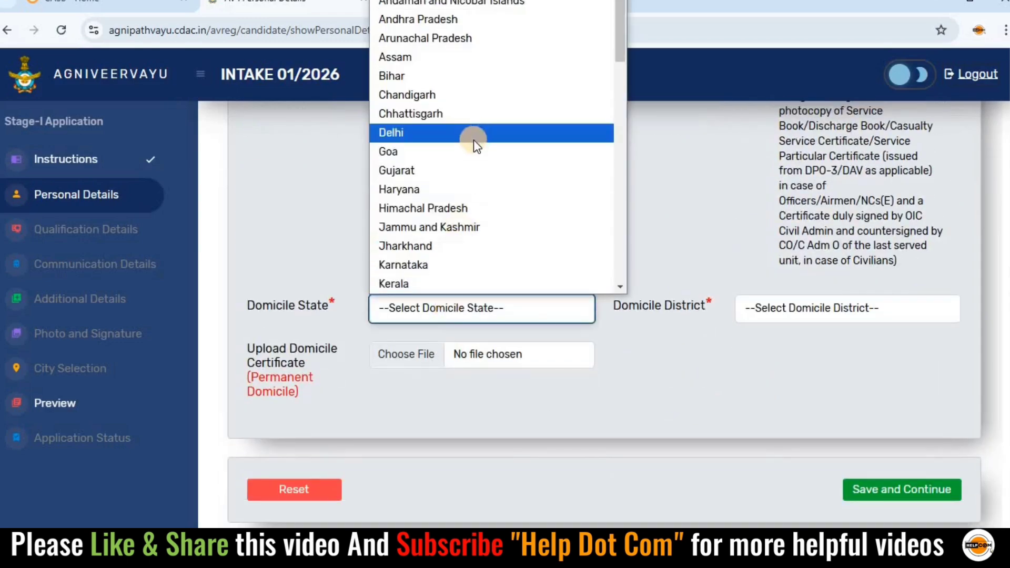
pyautogui.scroll(-3, 474, 140)
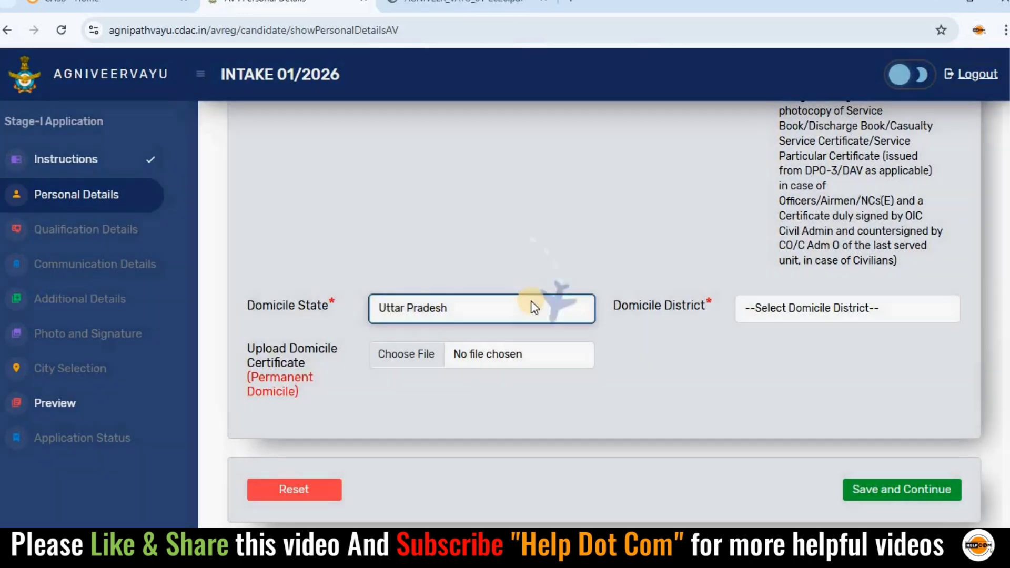
pyautogui.click(765, 316)
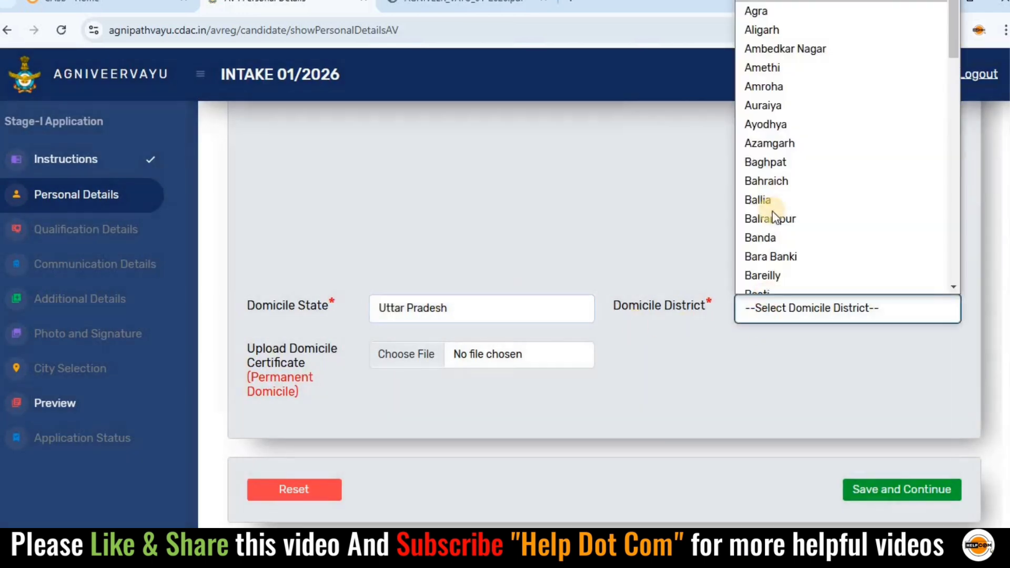
pyautogui.scroll(-10, 779, 184)
pyautogui.click(768, 153)
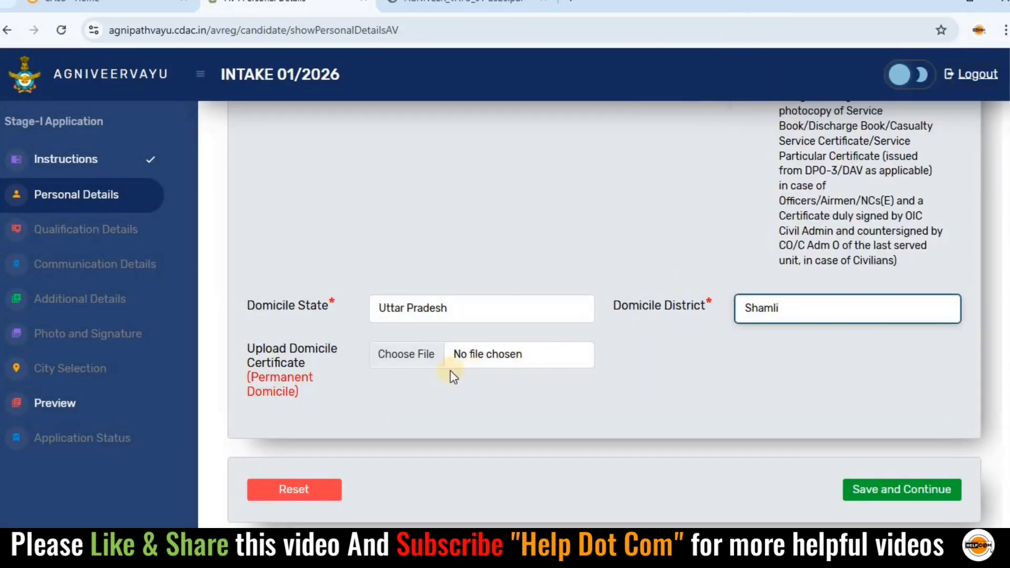
pyautogui.click(424, 363)
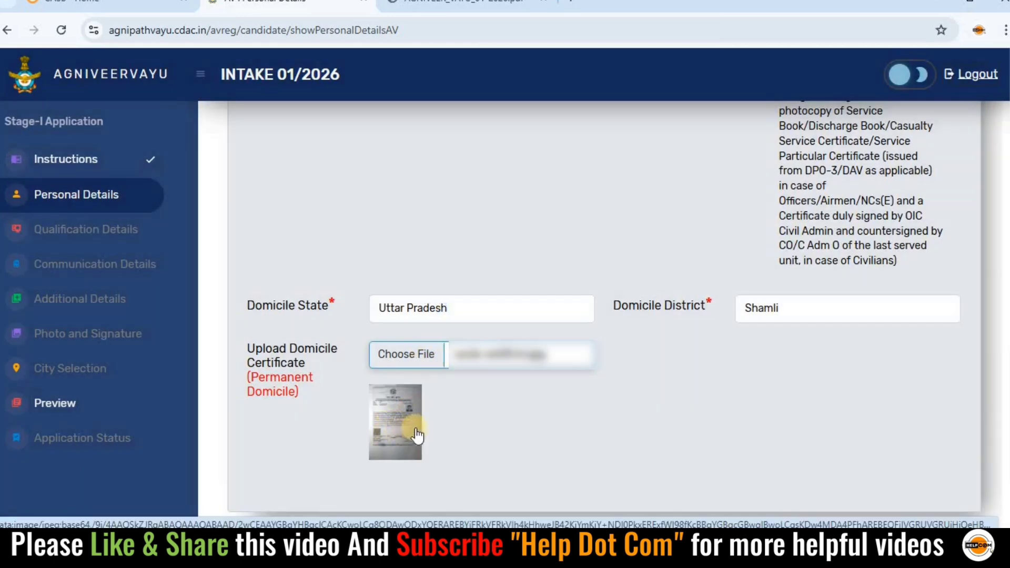
pyautogui.scroll(-2, 507, 398)
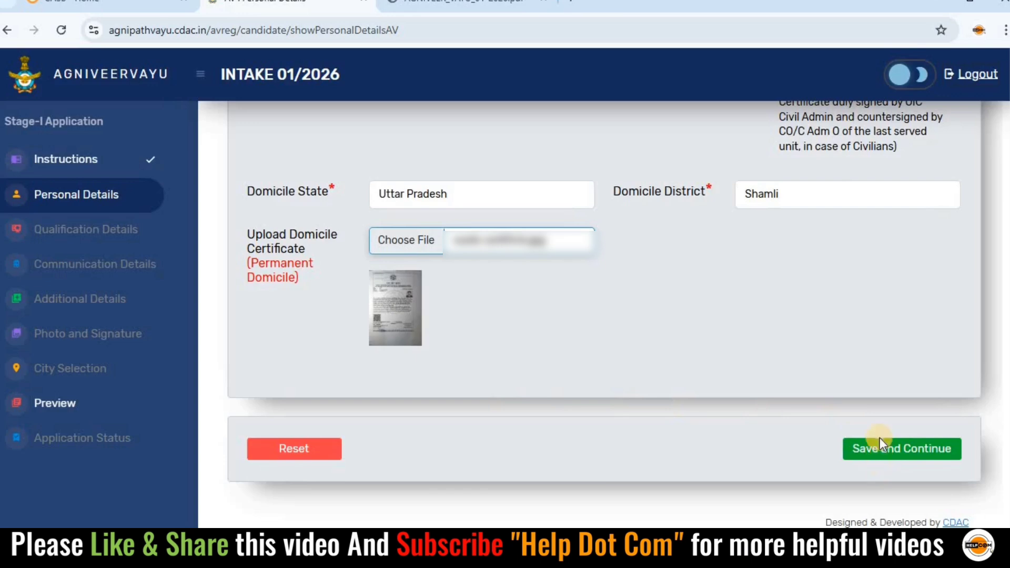
# Step: Save the personal details, submit the basic-details confirmation and acknowledge the success message
pyautogui.click(899, 447)
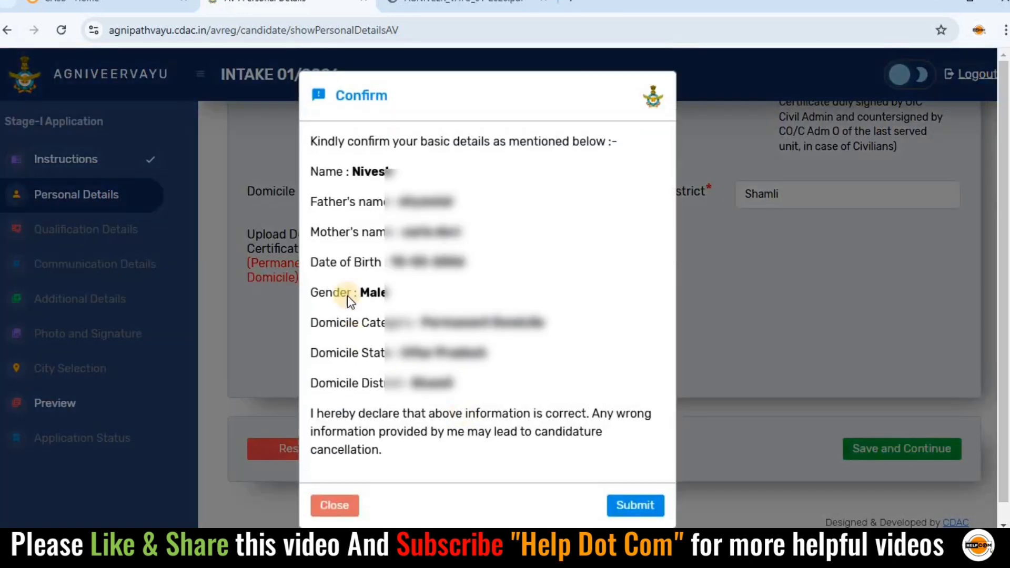
pyautogui.click(636, 505)
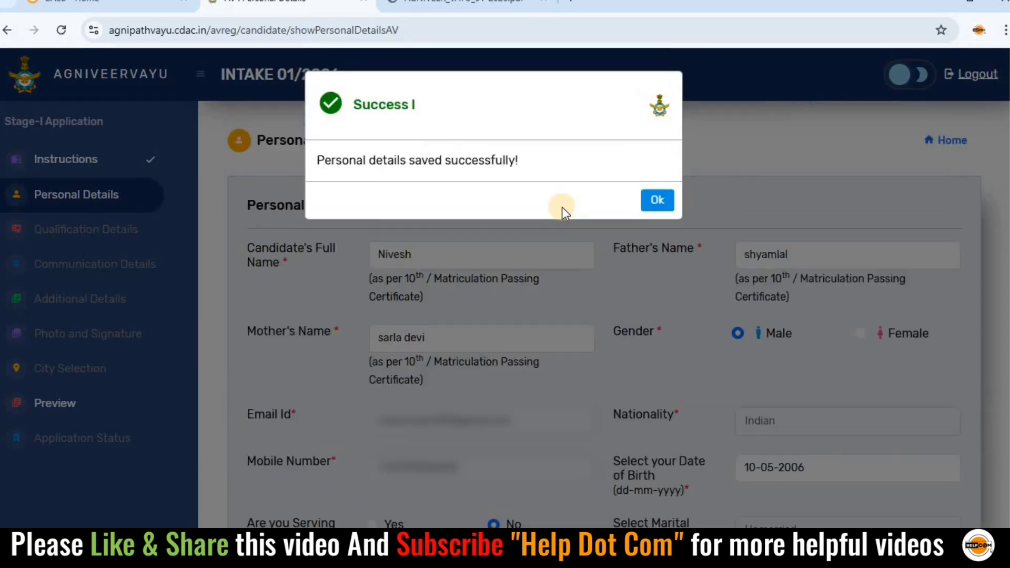
pyautogui.click(657, 200)
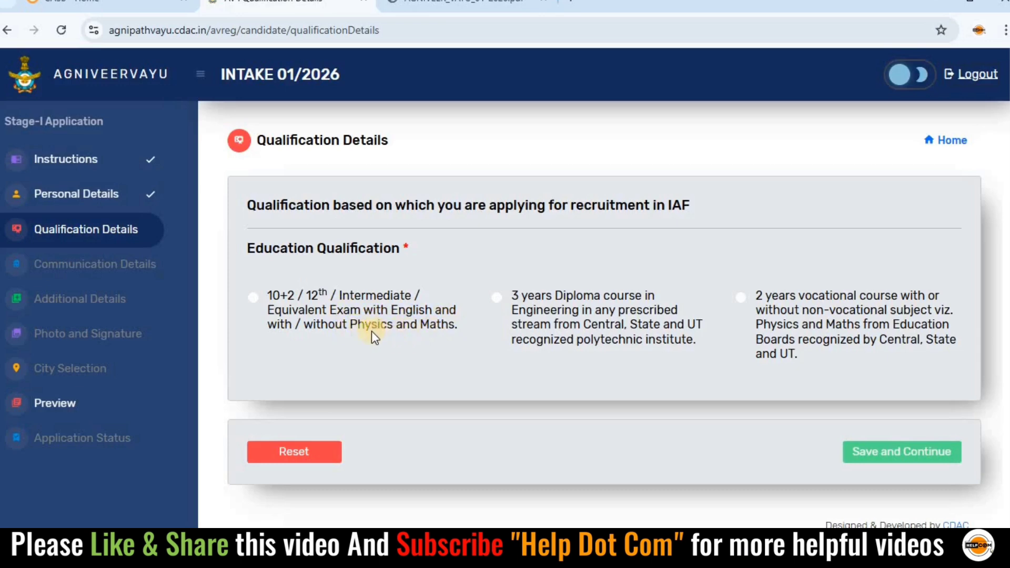
# Step: Try the diploma and vocational options, then settle on 10+2 / 12th / Intermediate qualification
pyautogui.click(252, 300)
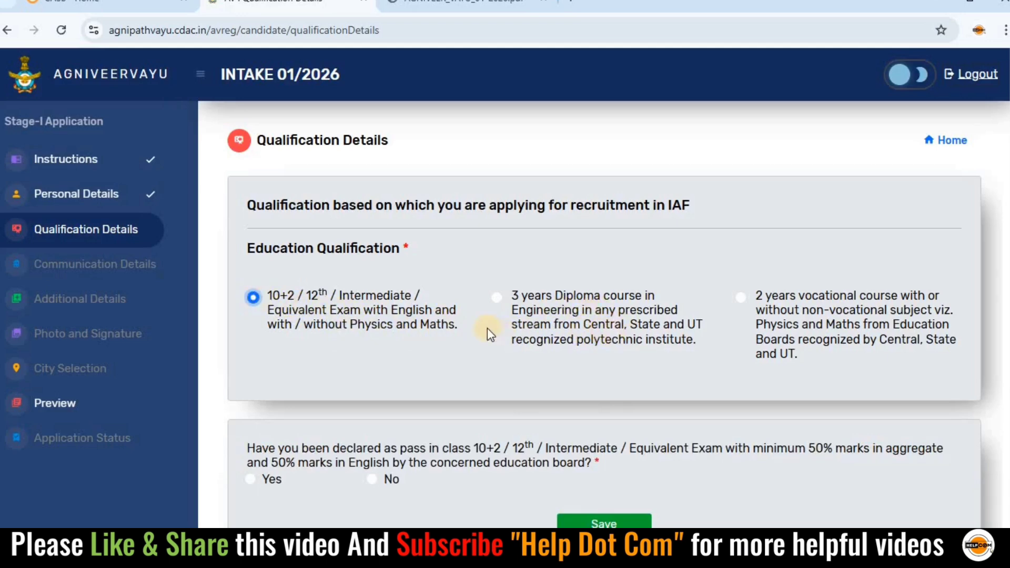
pyautogui.click(497, 297)
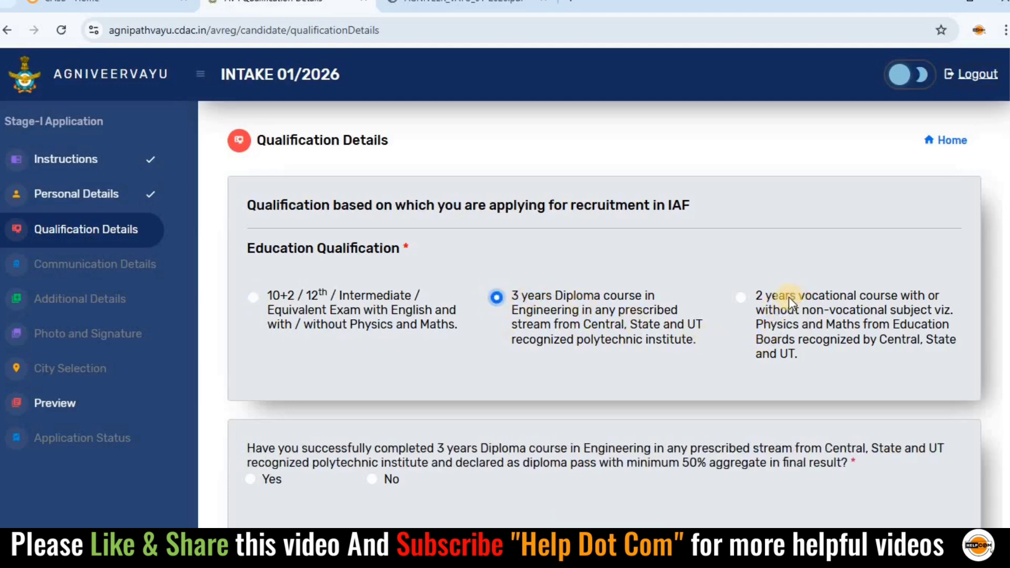
pyautogui.click(742, 297)
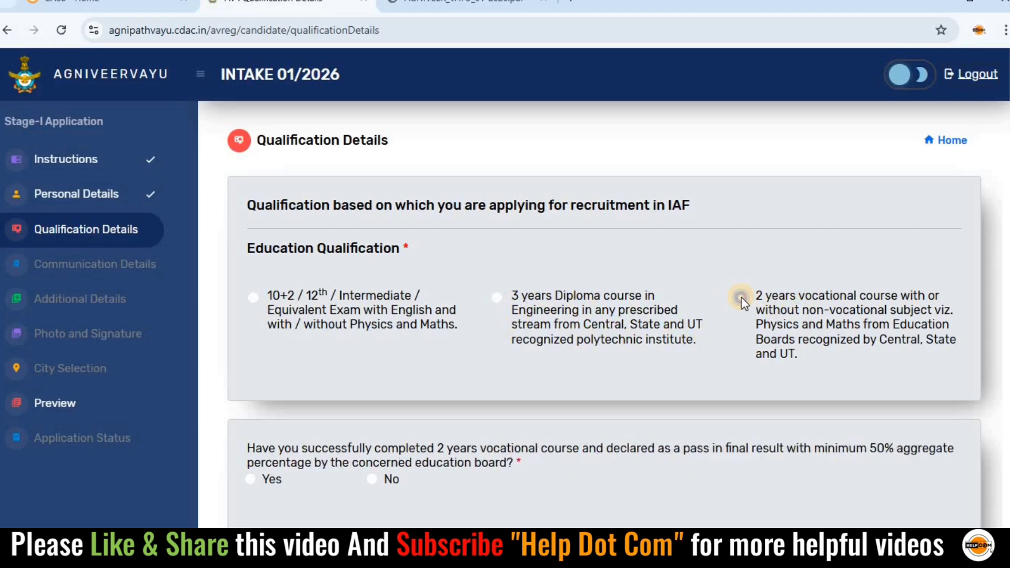
pyautogui.click(252, 305)
pyautogui.click(356, 310)
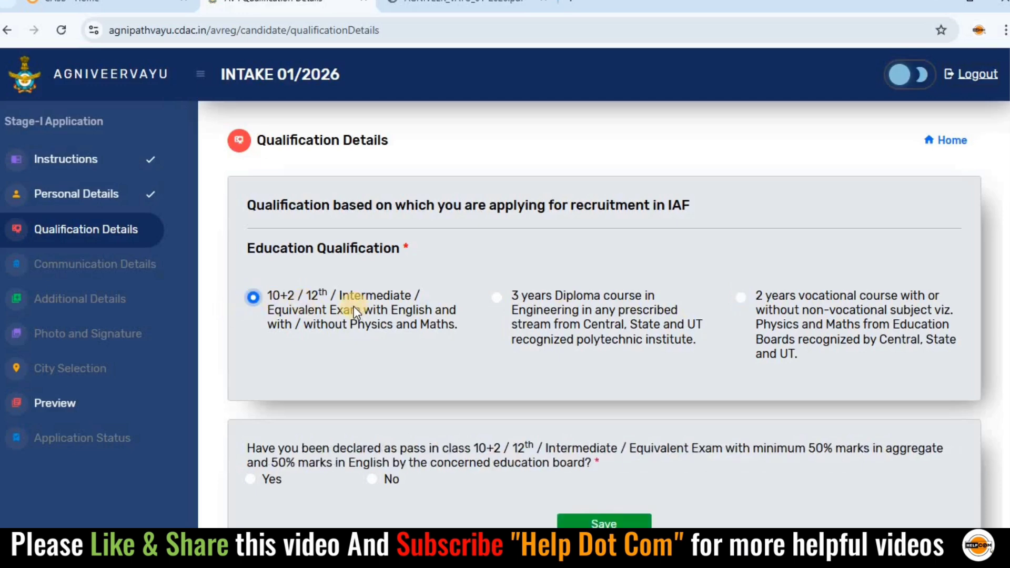
pyautogui.scroll(-3, 355, 309)
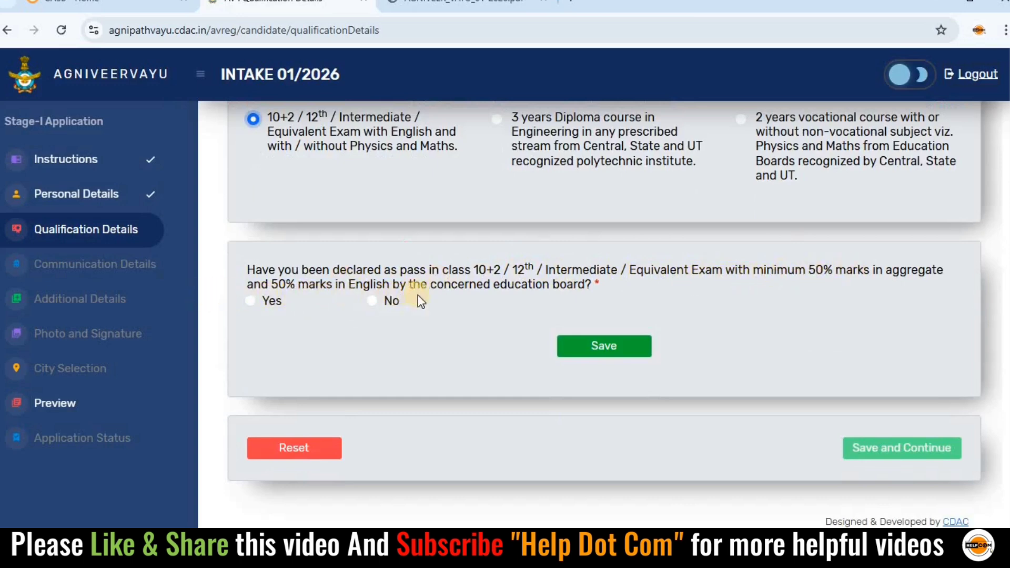
# Step: Answer Yes to 10+2 and Physics/Maths passes, stream Science, eligibility Both Science and other subjects
pyautogui.click(250, 301)
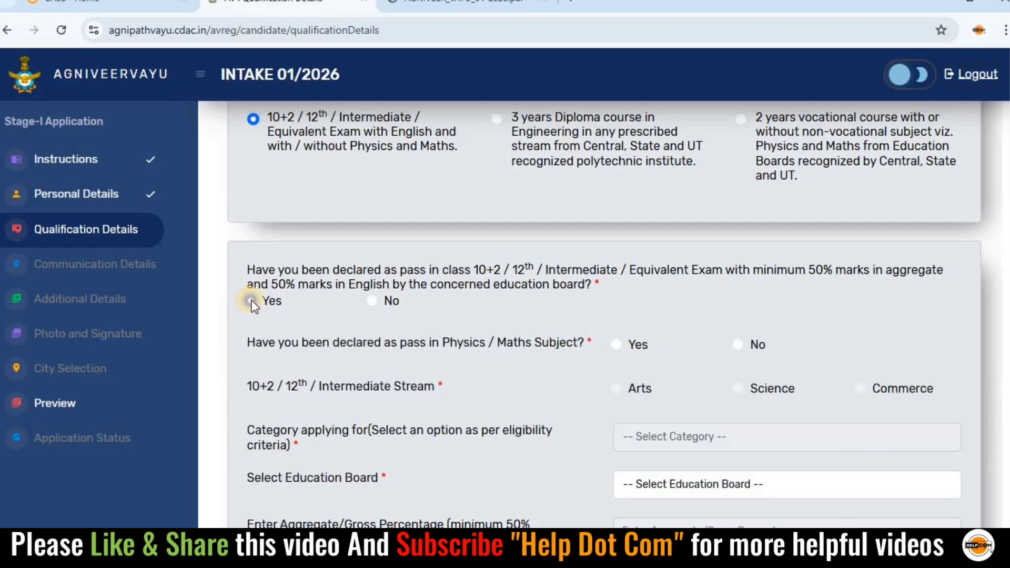
pyautogui.scroll(-2, 456, 325)
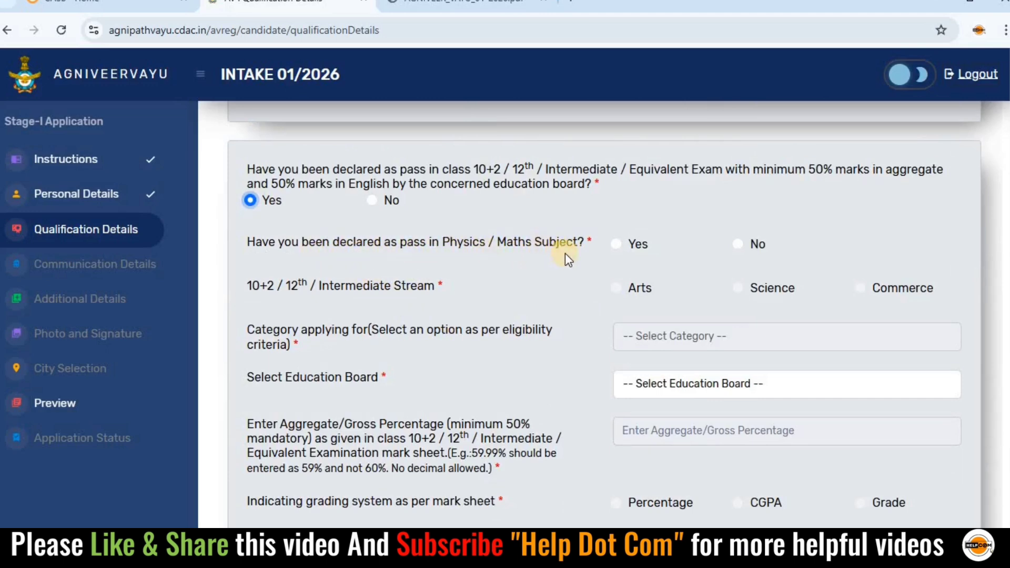
pyautogui.click(737, 244)
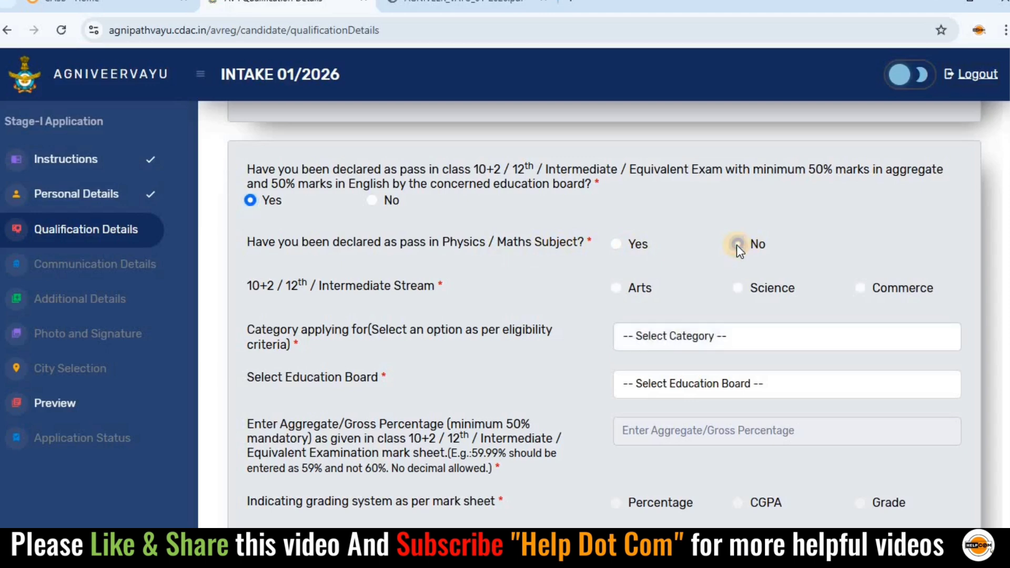
pyautogui.click(615, 244)
pyautogui.click(738, 288)
pyautogui.click(702, 341)
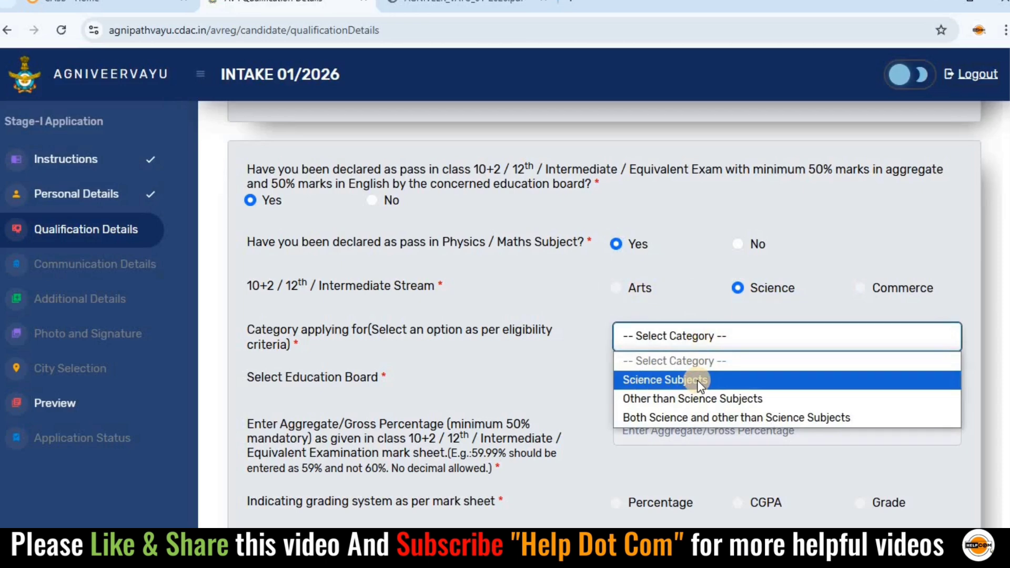
pyautogui.click(687, 415)
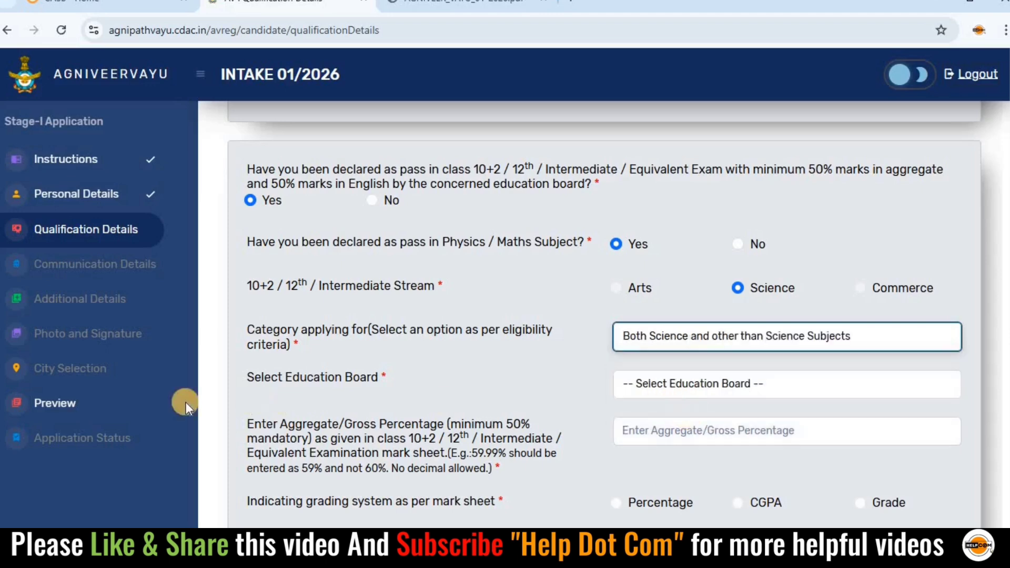
# Step: Choose the Uttar Pradesh intermediate board, aggregate 72%, and Percentage grading system
pyautogui.click(654, 381)
pyautogui.scroll(-5, 623, 291)
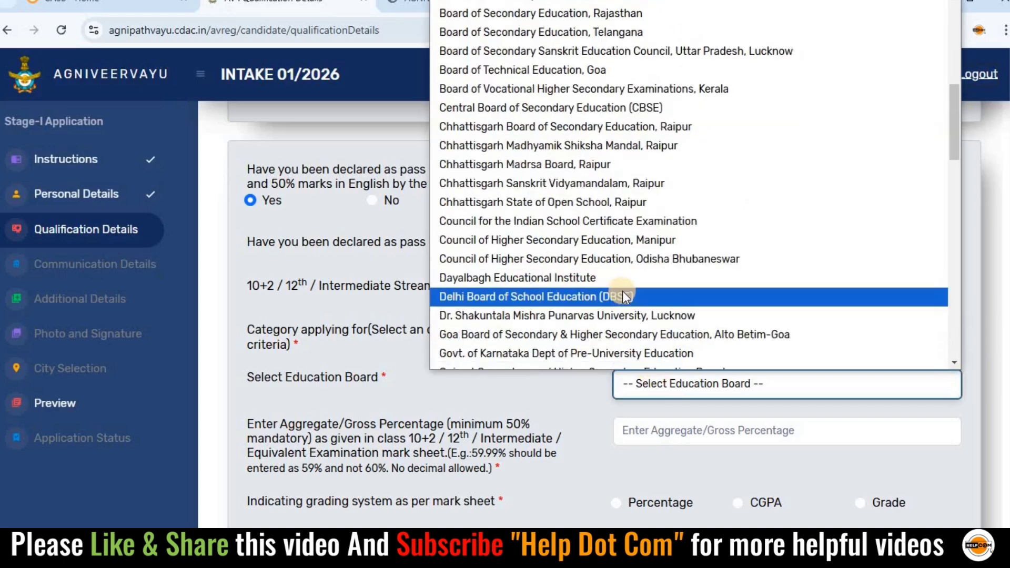
pyautogui.scroll(10, 611, 253)
pyautogui.click(597, 216)
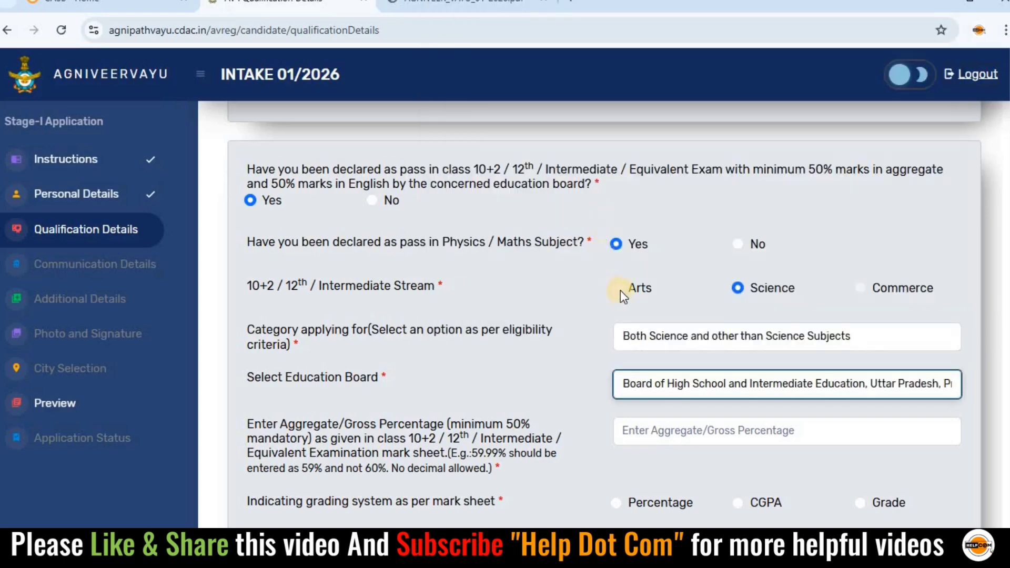
pyautogui.scroll(-4, 620, 290)
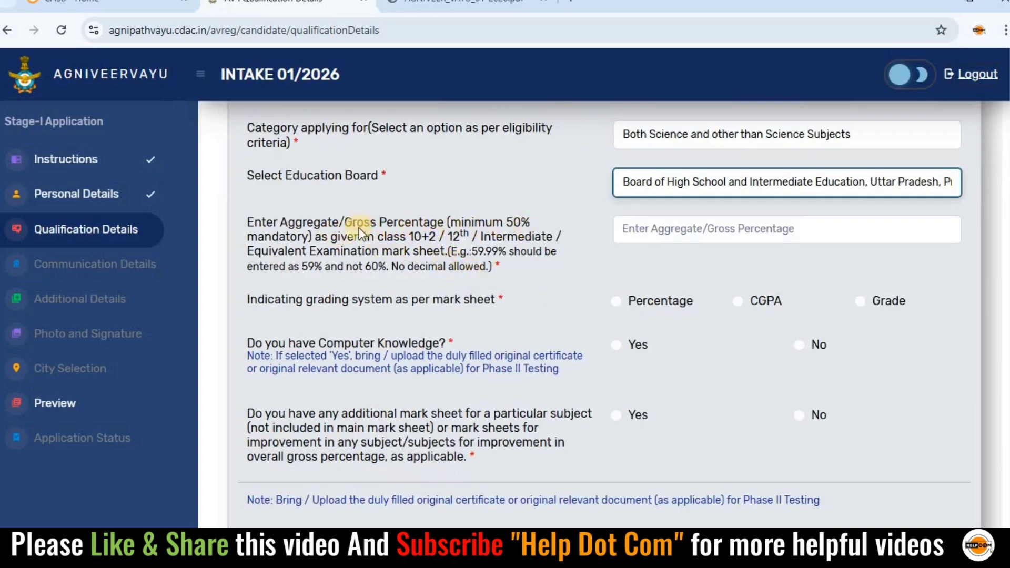
pyautogui.click(669, 229)
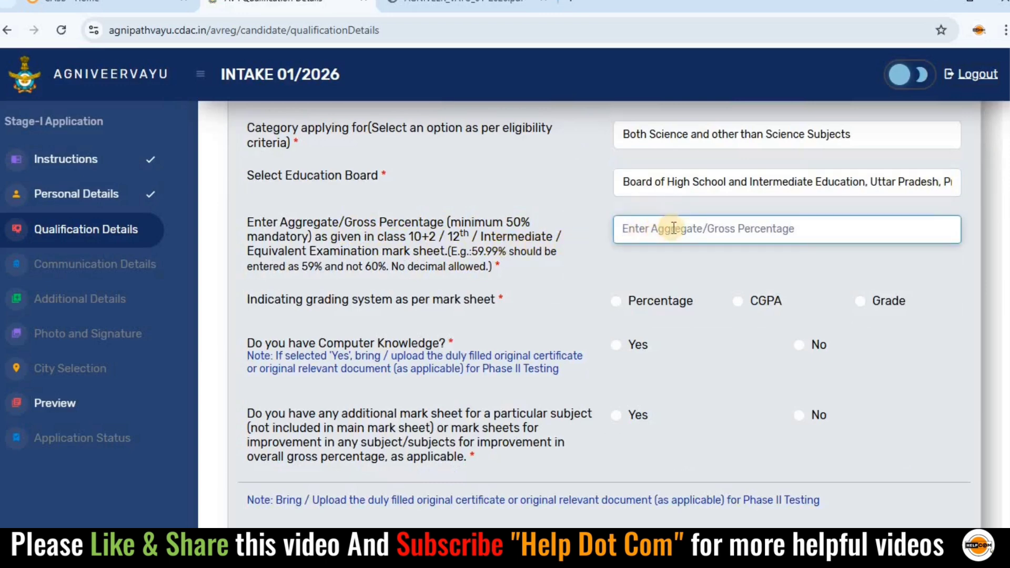
pyautogui.write('72')
pyautogui.scroll(-2, 443, 243)
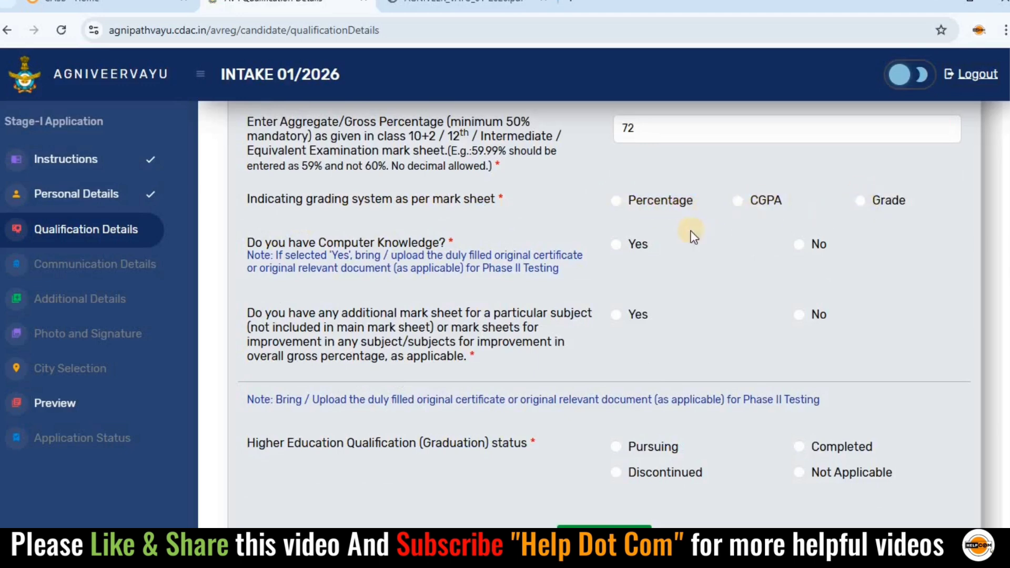
pyautogui.click(616, 200)
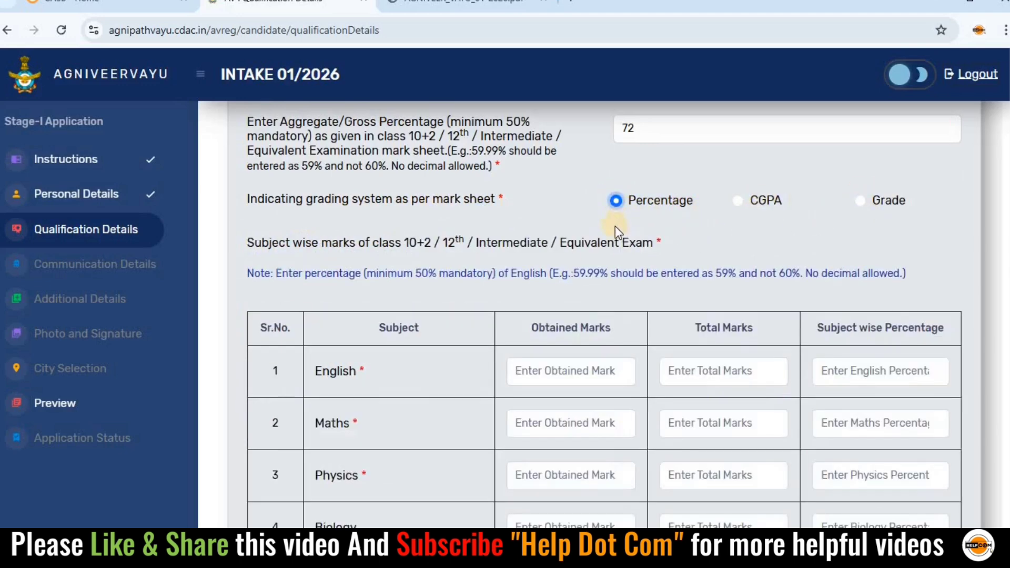
pyautogui.scroll(-2, 604, 264)
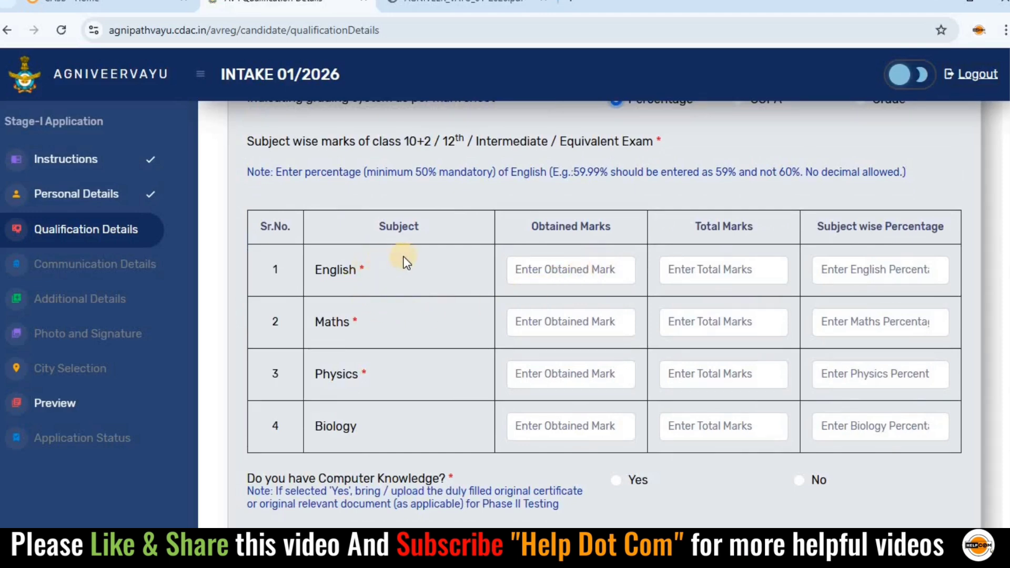
# Step: Enter English 63/100 (63%) and Maths 81/100 (81%) in the subject marks table
pyautogui.click(547, 268)
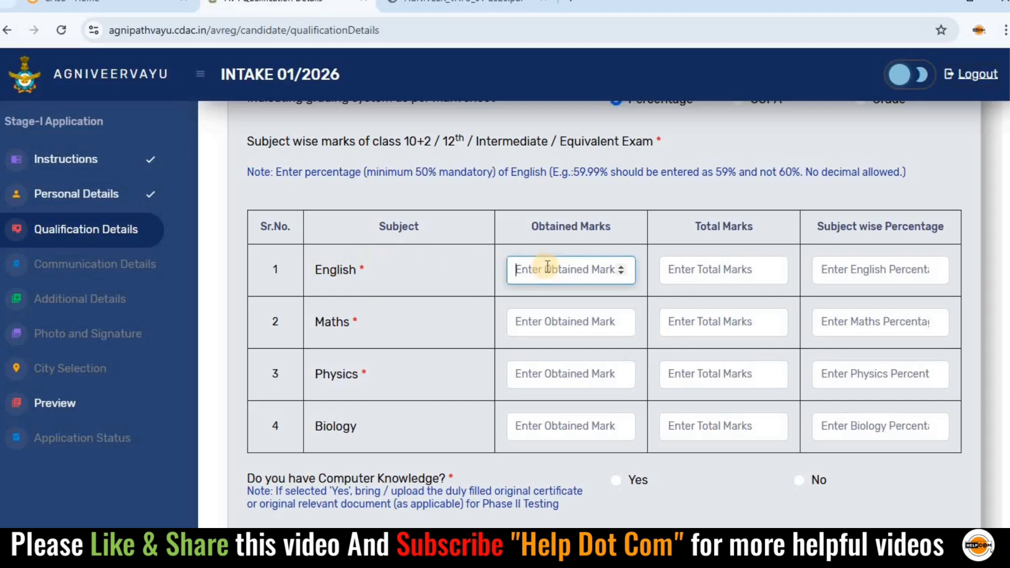
pyautogui.write('63')
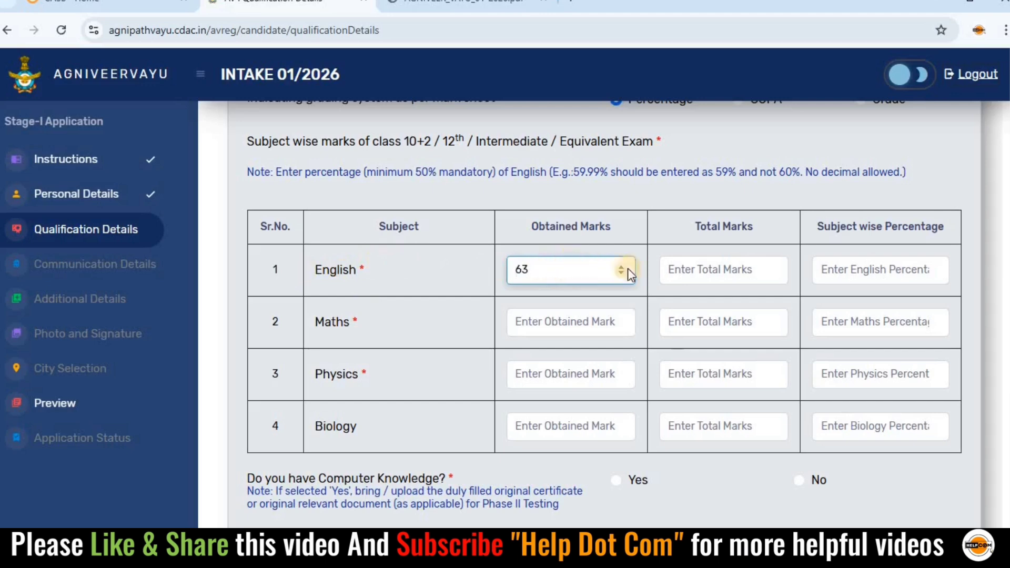
pyautogui.click(680, 266)
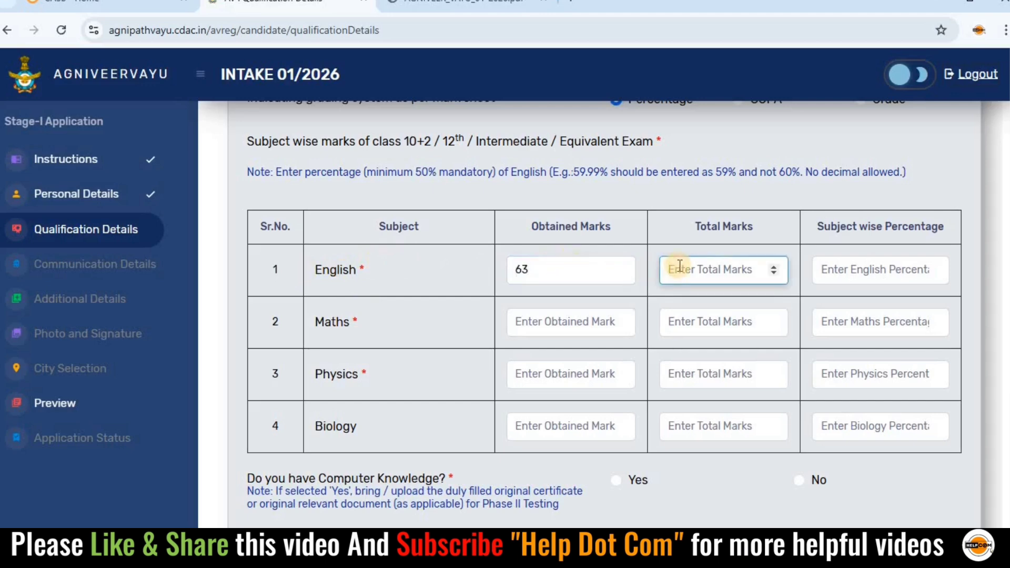
pyautogui.write('100')
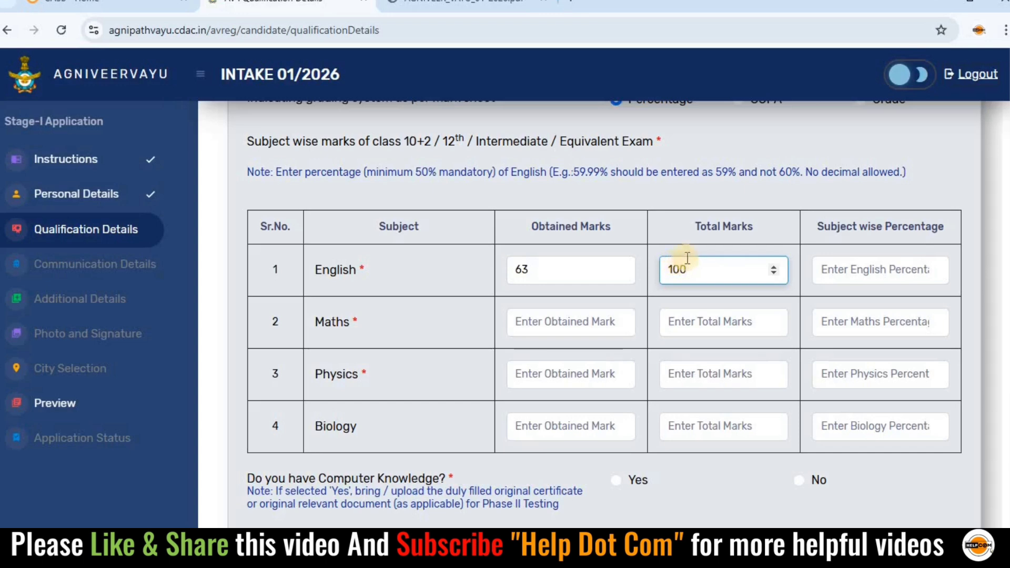
pyautogui.click(840, 269)
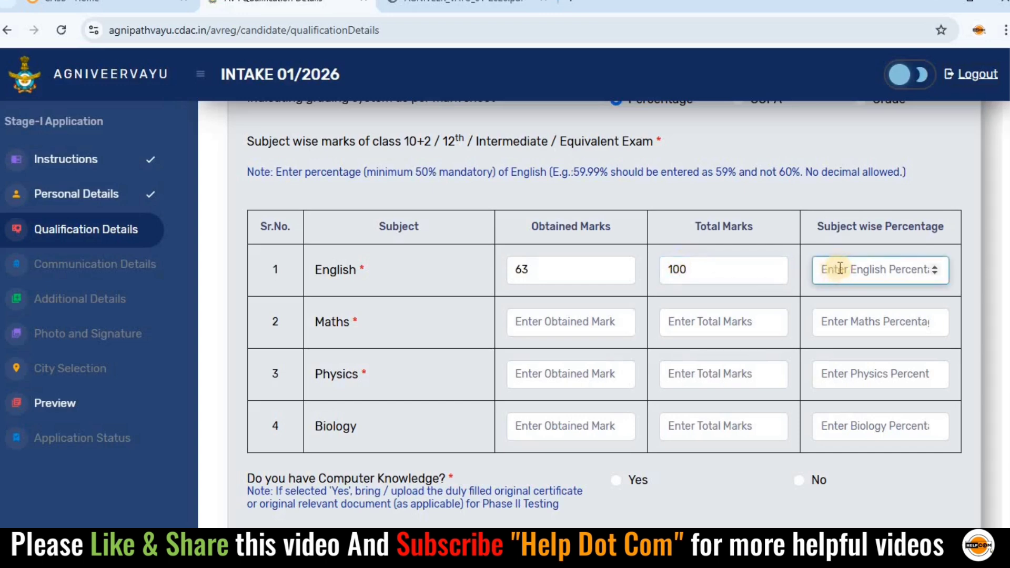
pyautogui.write('6')
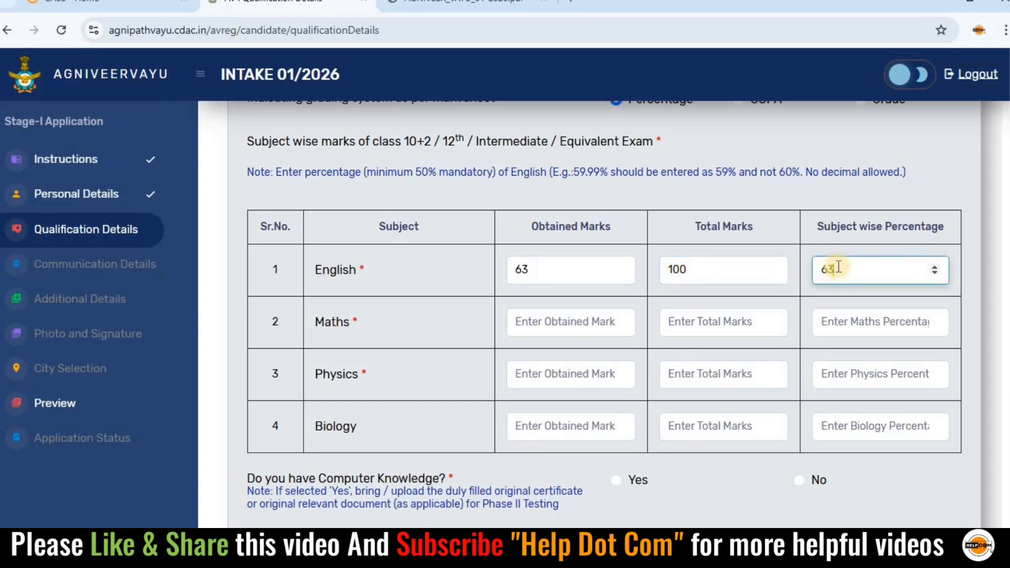
pyautogui.write('3')
pyautogui.click(579, 319)
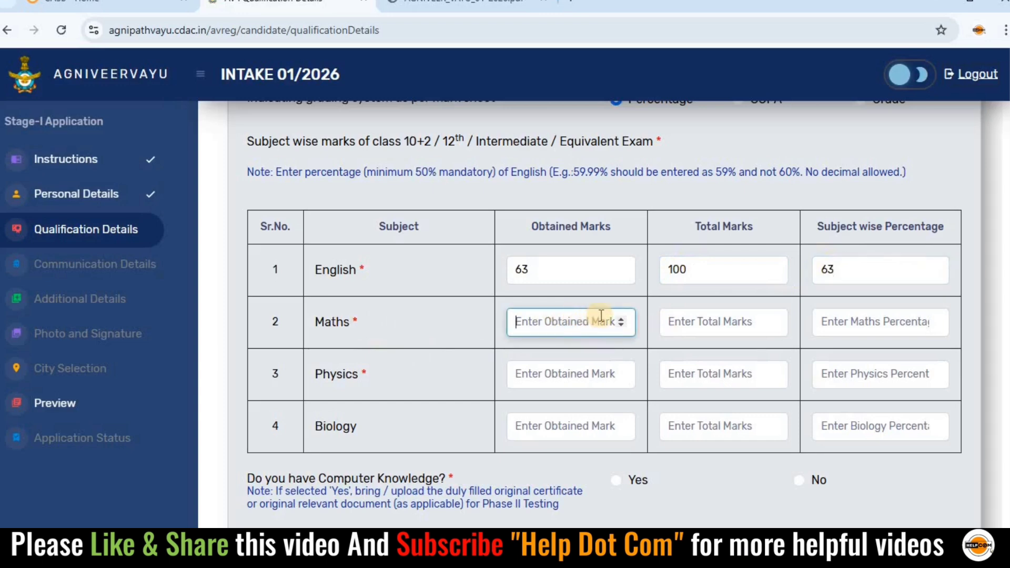
pyautogui.write('81')
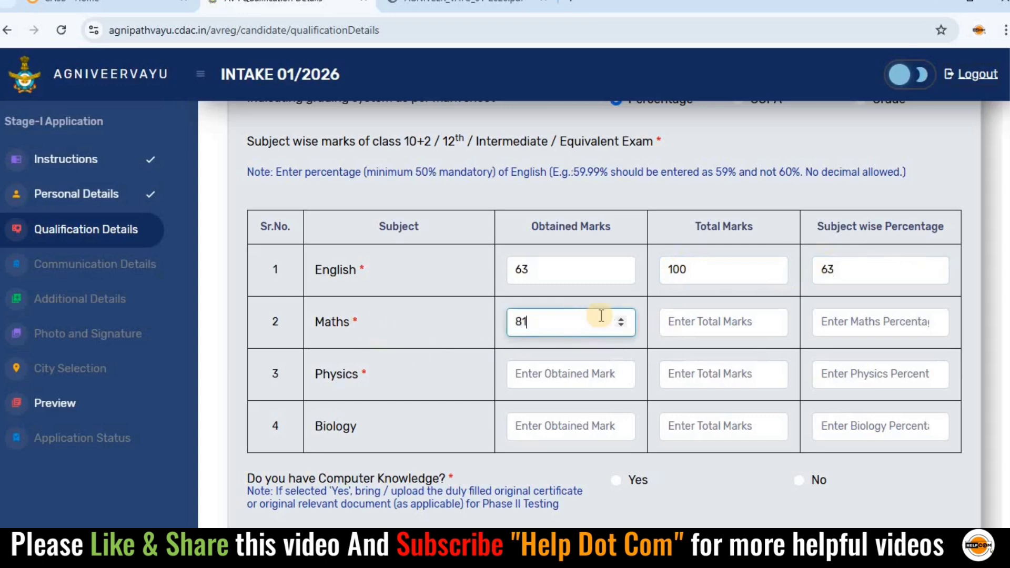
pyautogui.click(675, 320)
pyautogui.write('100')
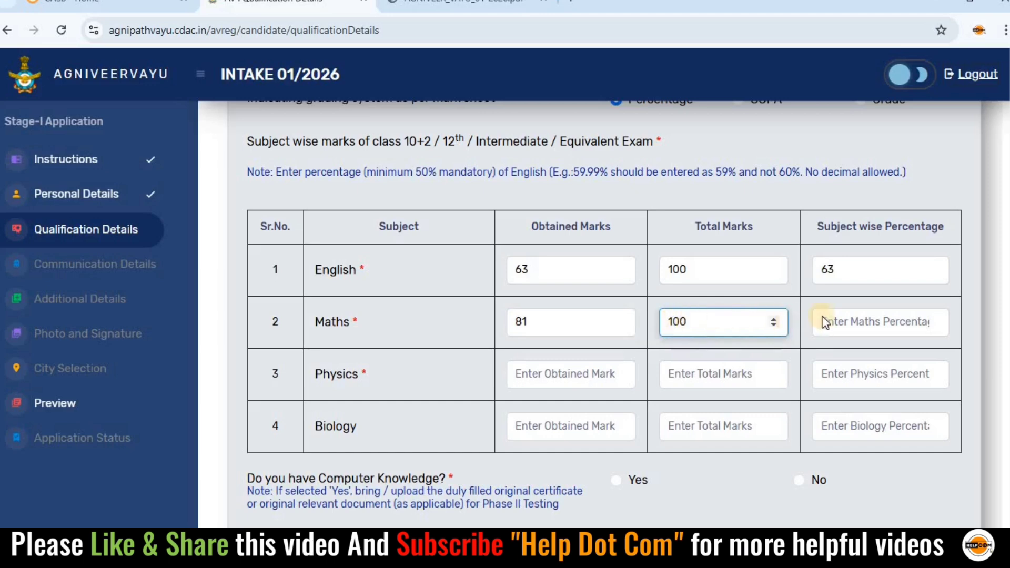
pyautogui.click(851, 311)
pyautogui.write('81')
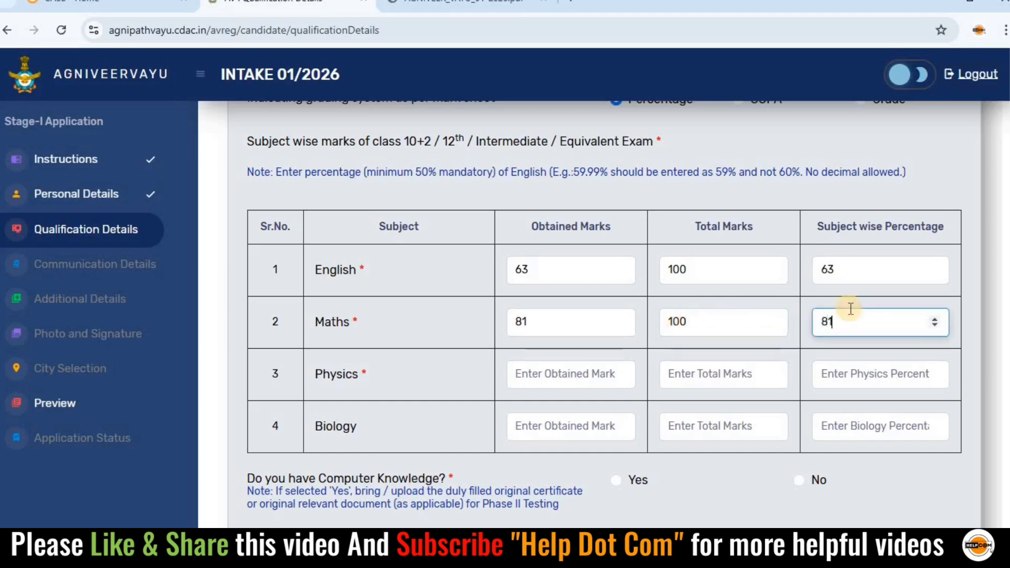
# Step: Enter Physics 74/100 with percentage 74
pyautogui.click(552, 379)
pyautogui.write('74')
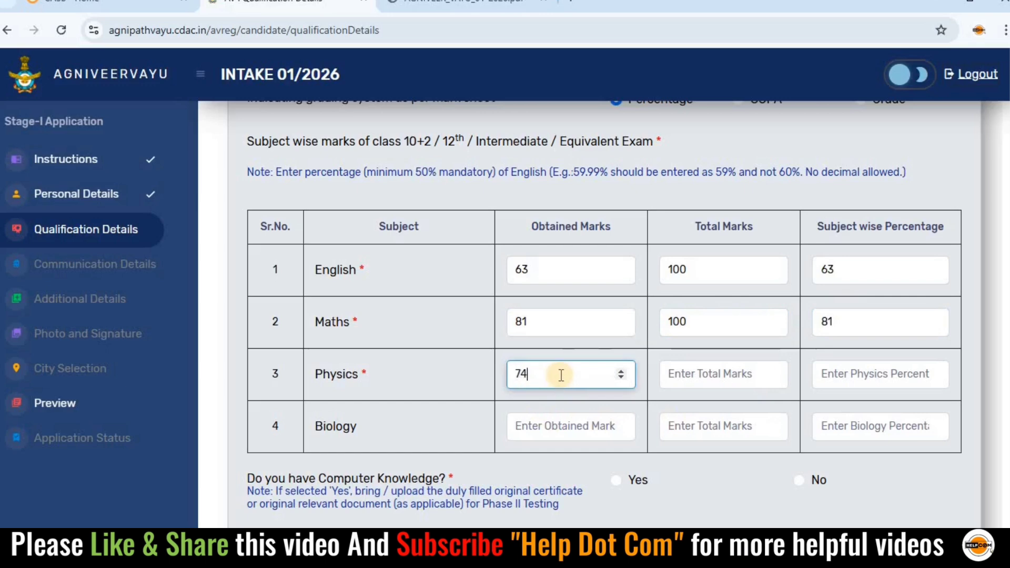
pyautogui.click(675, 373)
pyautogui.write('100')
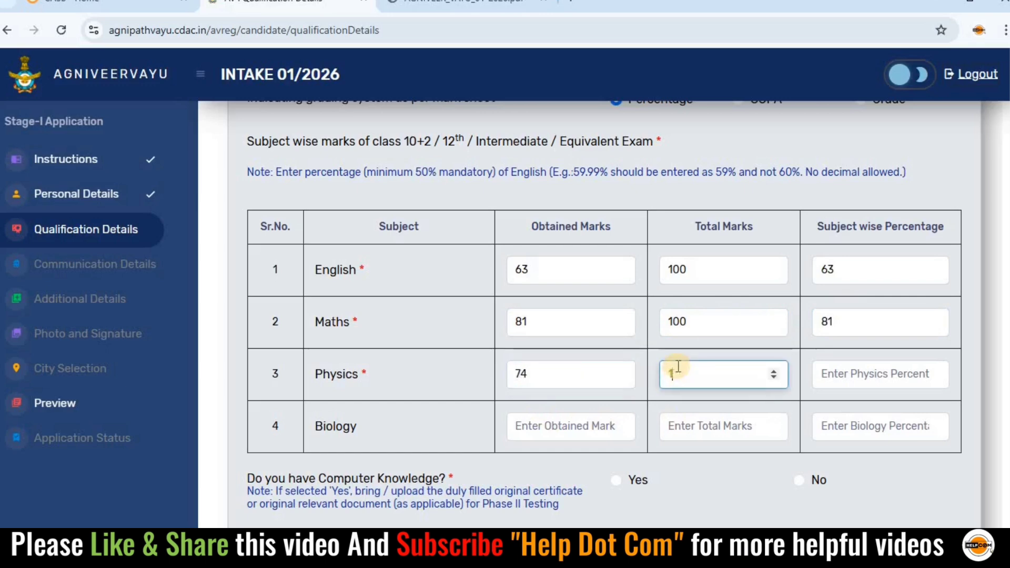
pyautogui.click(824, 368)
pyautogui.write('74')
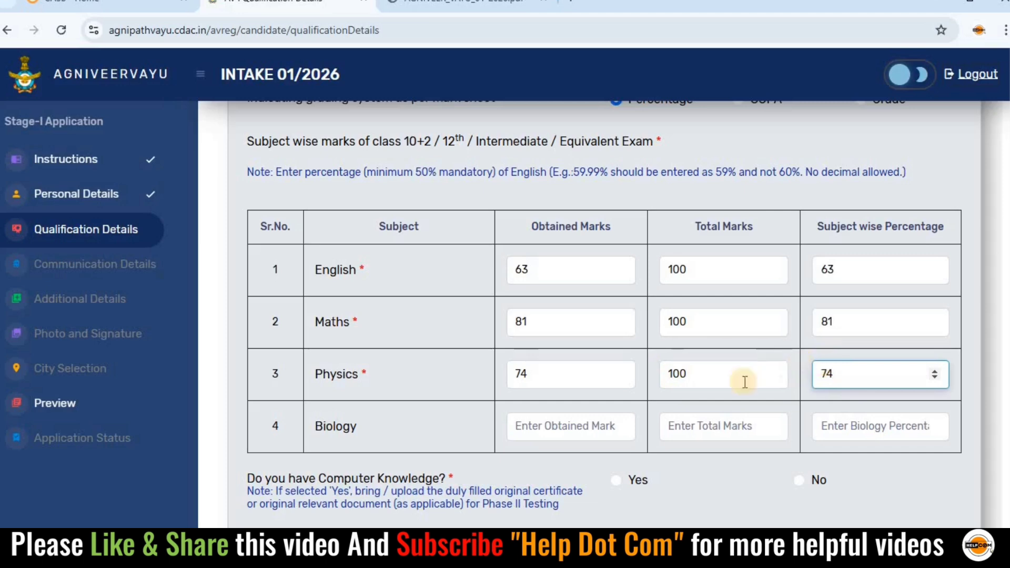
pyautogui.click(555, 426)
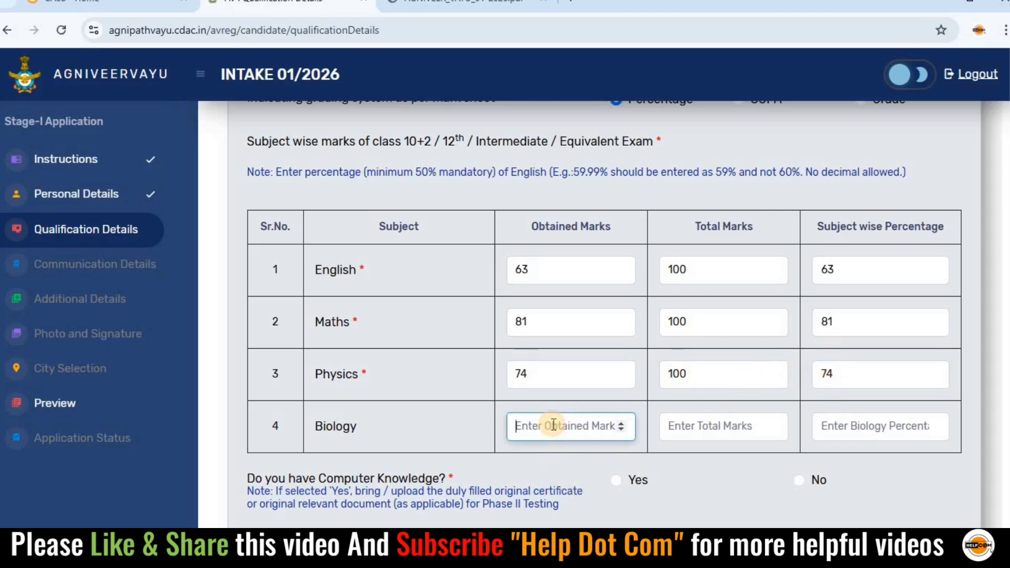
# Step: Leave Biology blank; set computer knowledge Yes (Basic), extra mark sheets No, graduation Not Applicable
pyautogui.scroll(-2, 545, 304)
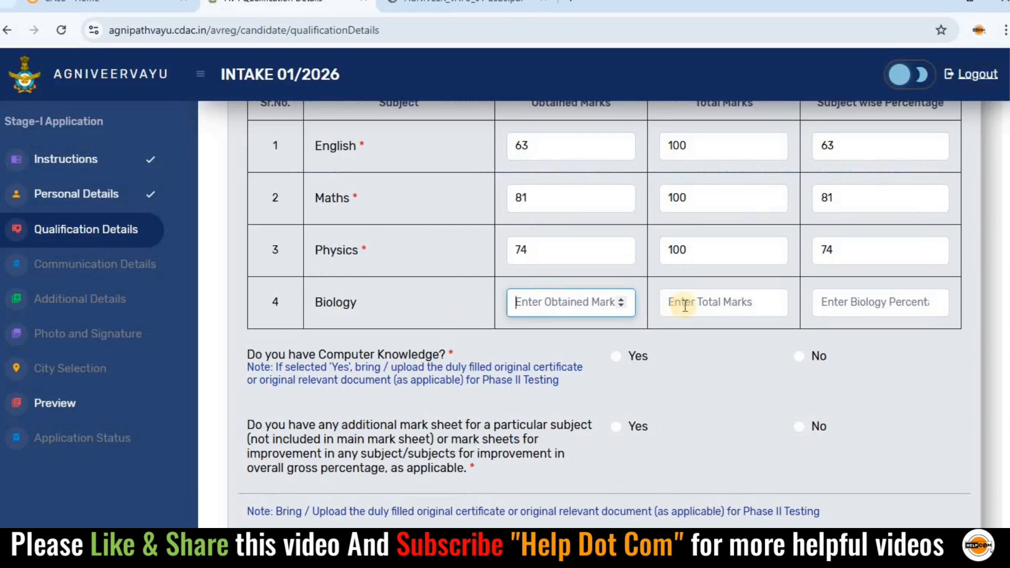
pyautogui.click(703, 346)
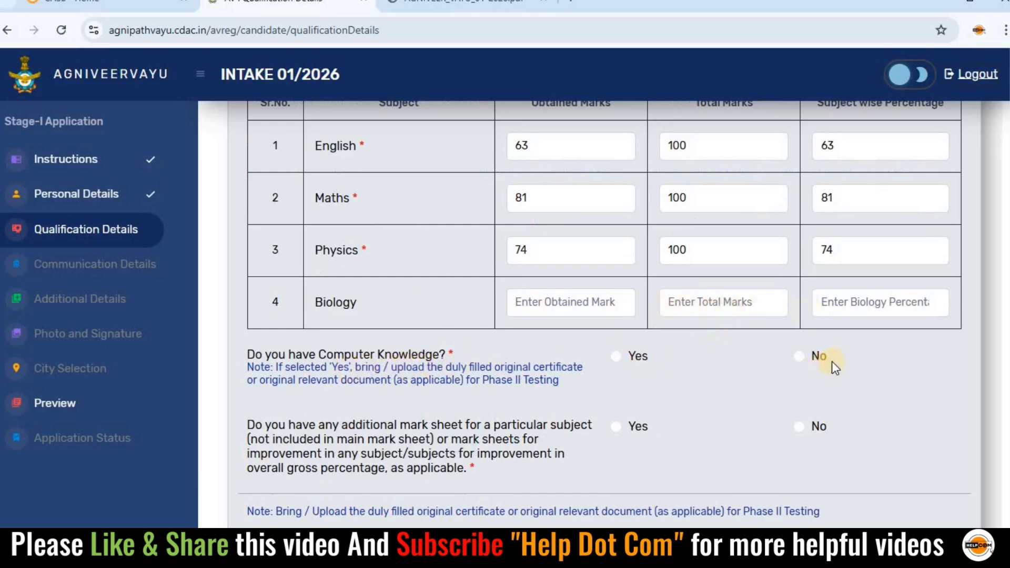
pyautogui.click(615, 361)
pyautogui.scroll(-2, 651, 362)
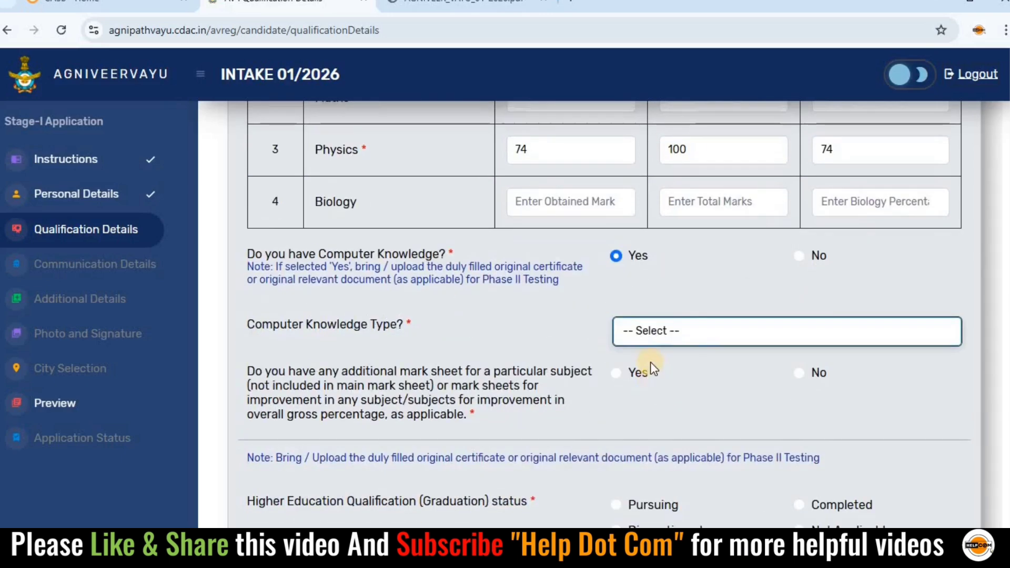
pyautogui.click(677, 331)
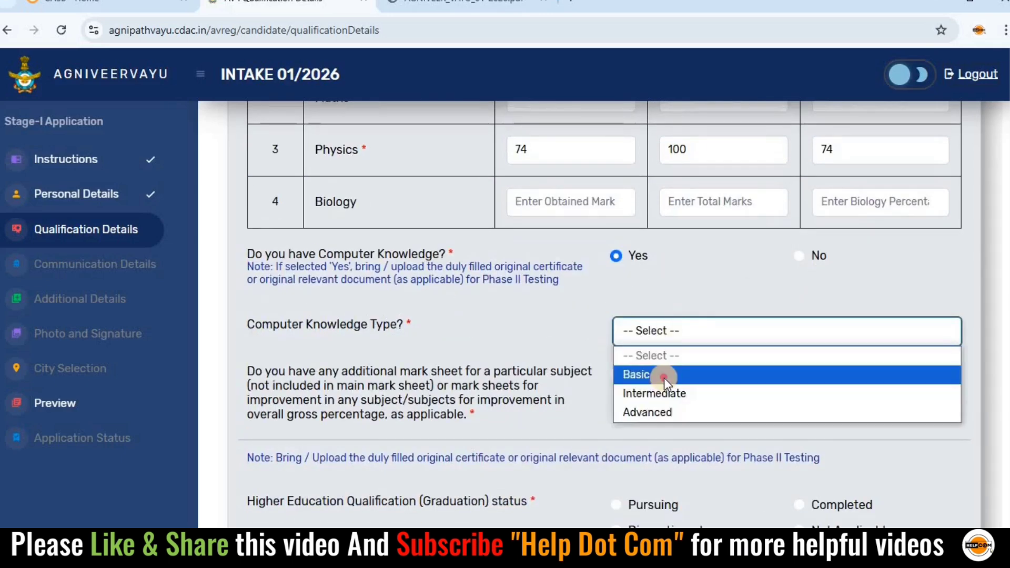
pyautogui.click(664, 378)
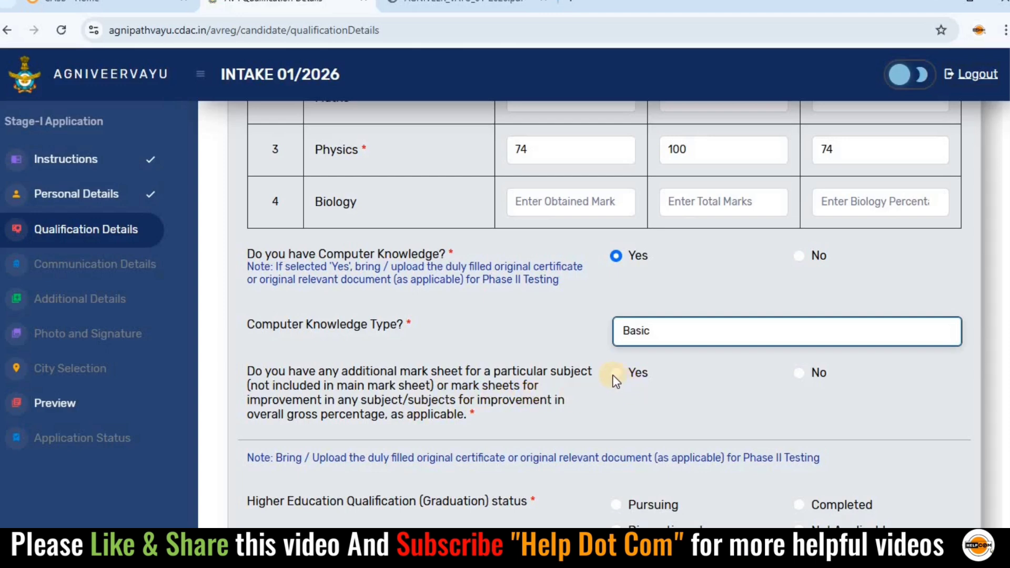
pyautogui.click(799, 373)
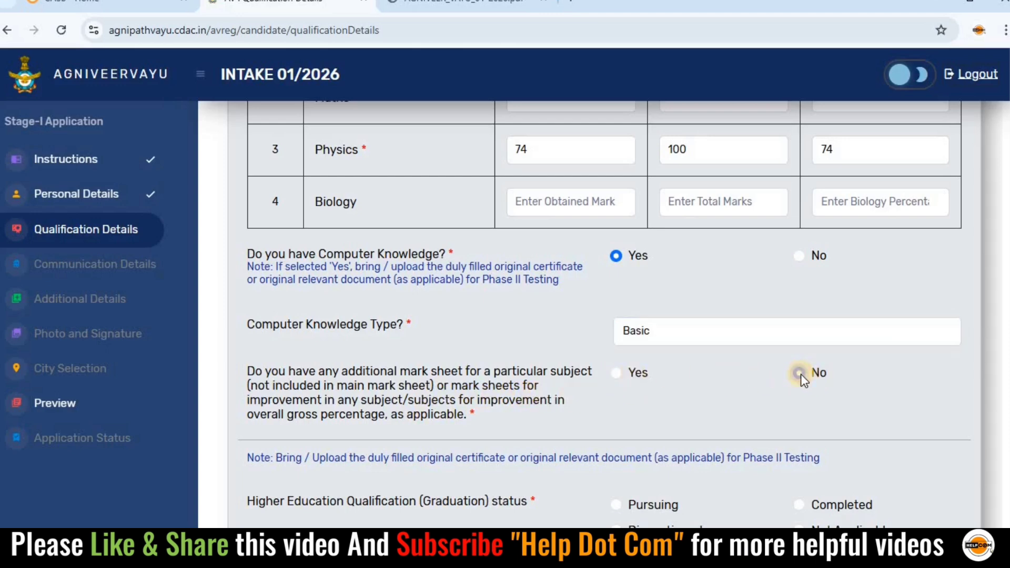
pyautogui.scroll(-4, 700, 362)
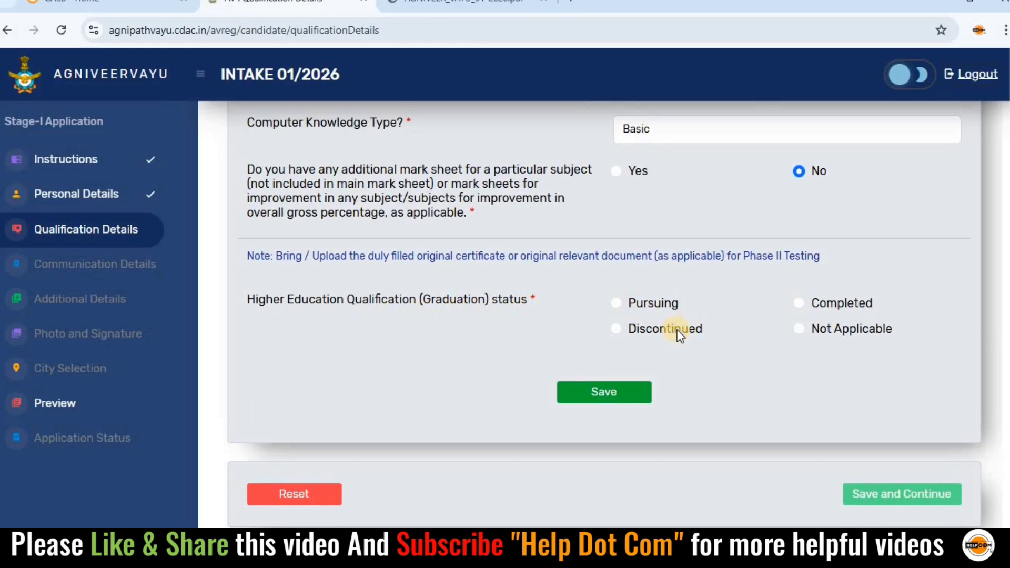
pyautogui.click(800, 329)
# Step: Save the qualification details and dismiss the success confirmation
pyautogui.click(613, 393)
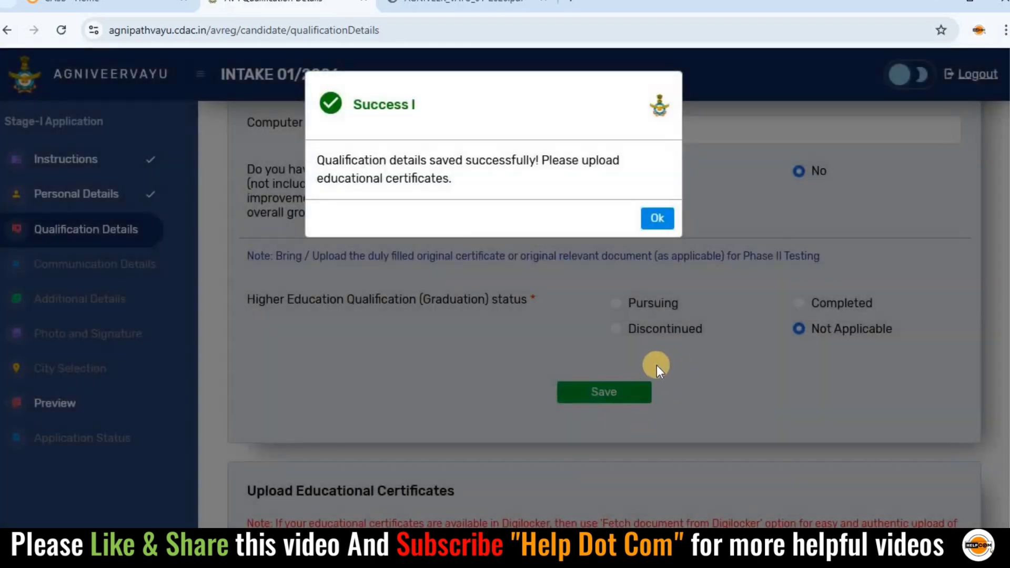
pyautogui.click(654, 217)
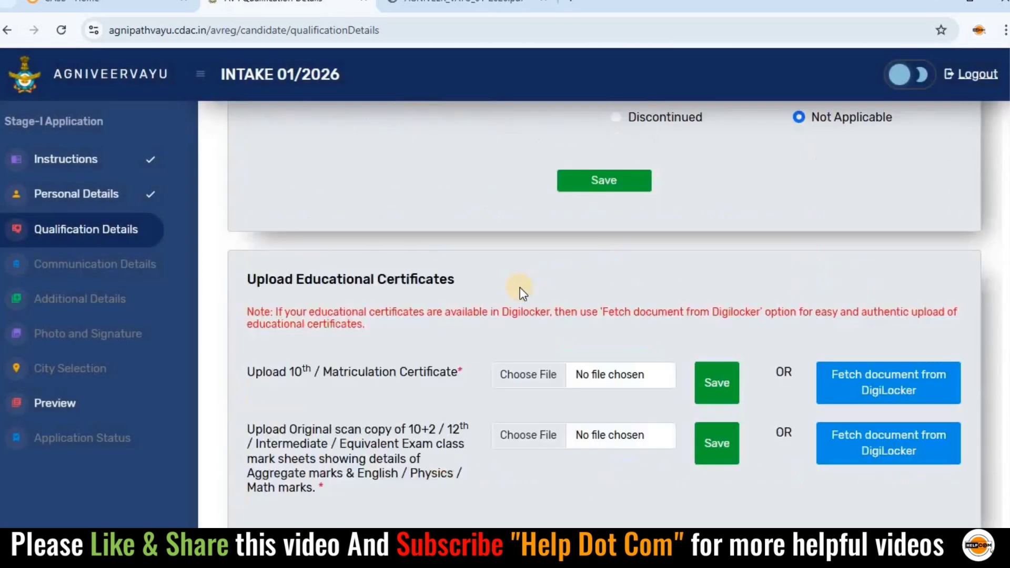
pyautogui.scroll(-3, 520, 287)
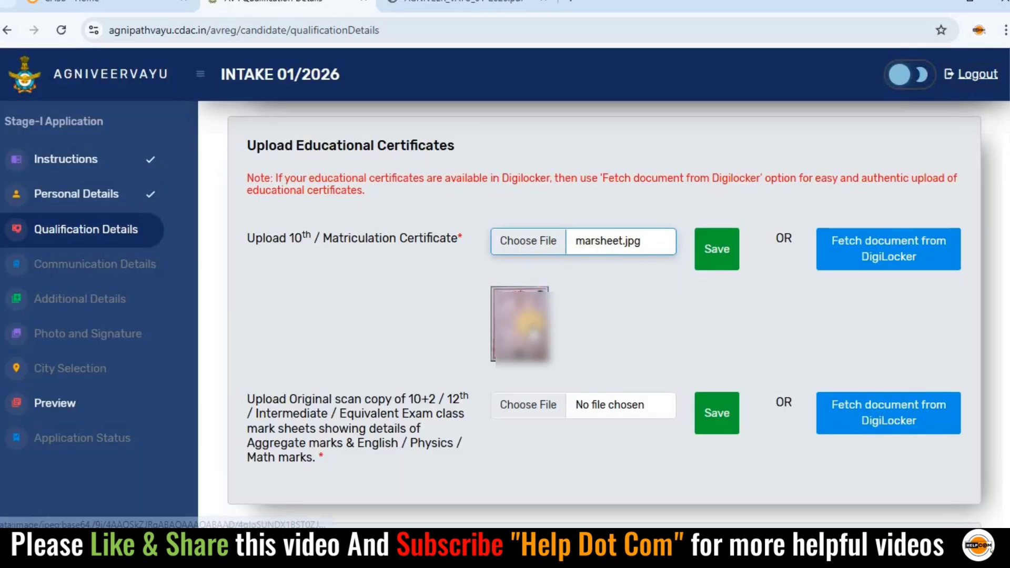
# Step: Attach marsheet.jpg as the 10+2 mark sheet, then save and continue past the success message
pyautogui.scroll(-2, 540, 318)
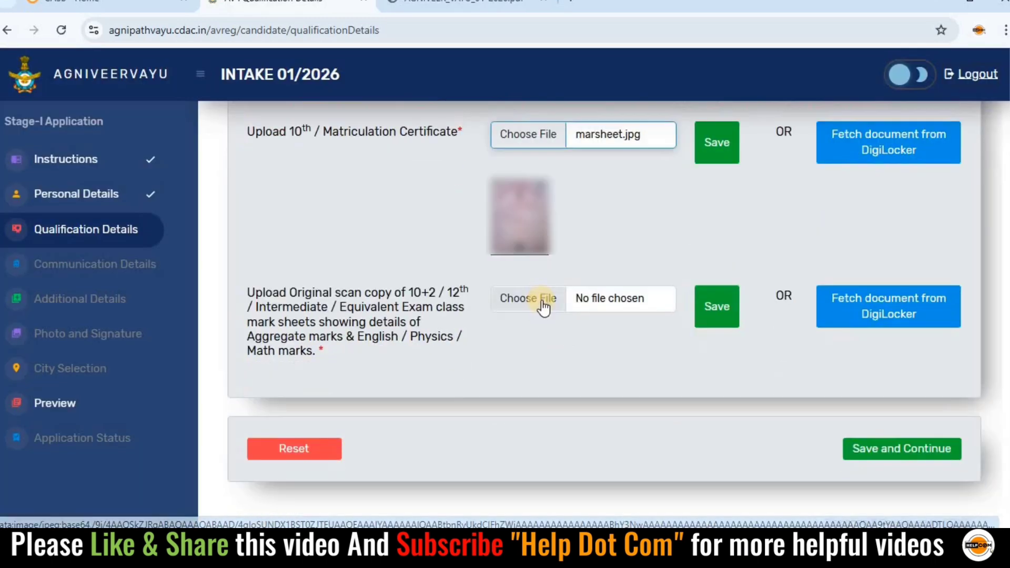
pyautogui.click(544, 304)
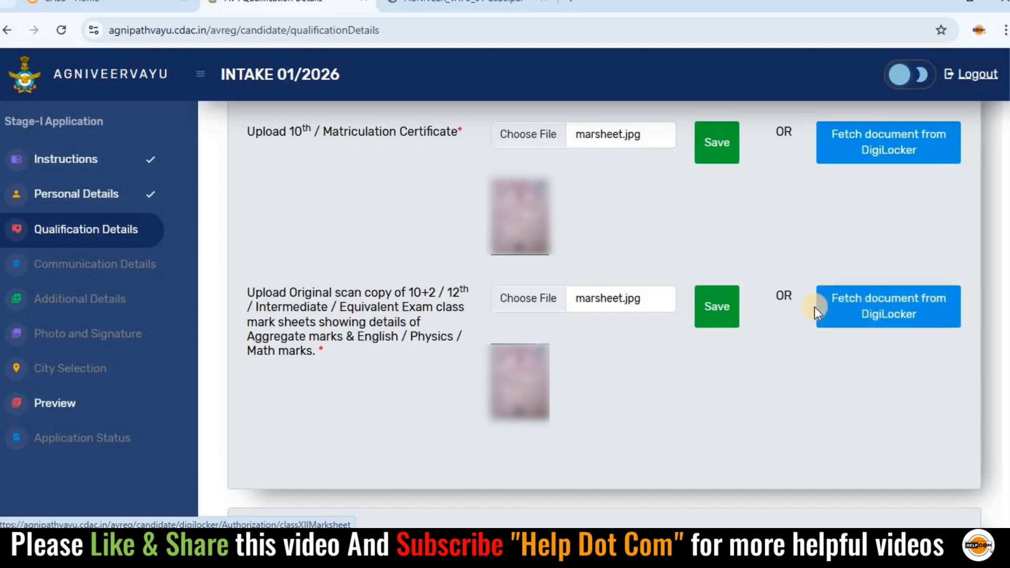
pyautogui.scroll(-2, 790, 326)
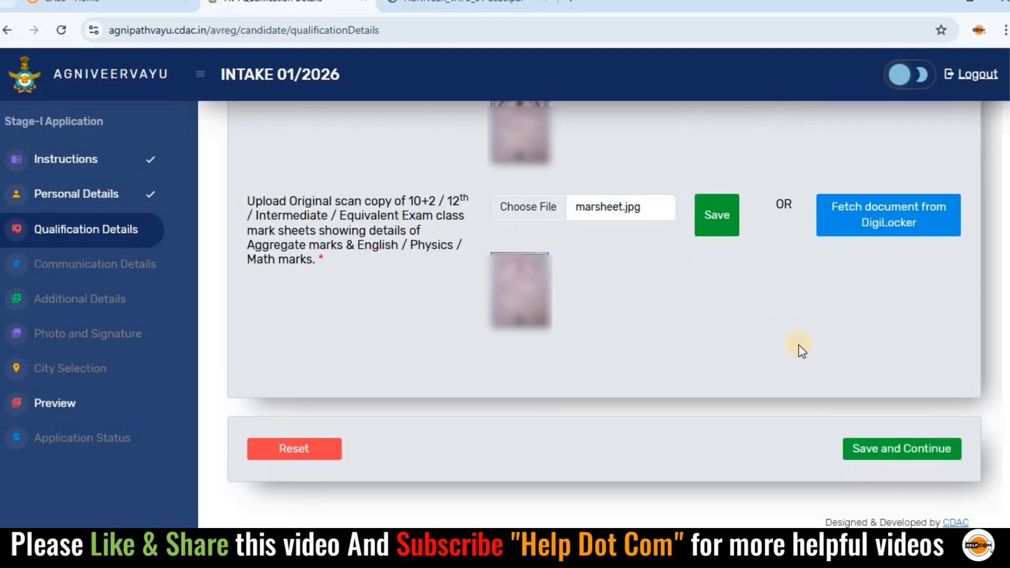
pyautogui.click(886, 447)
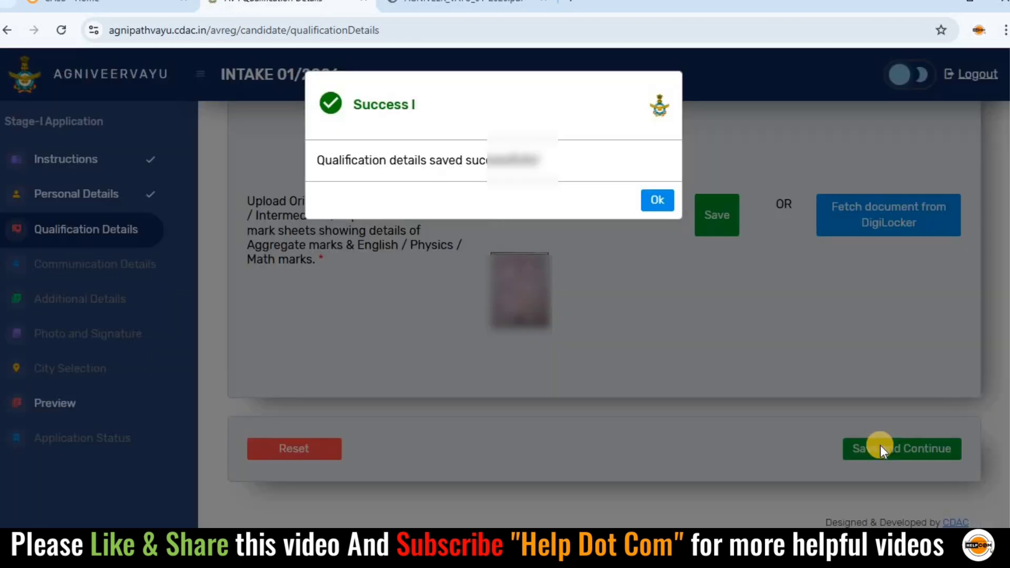
pyautogui.click(658, 198)
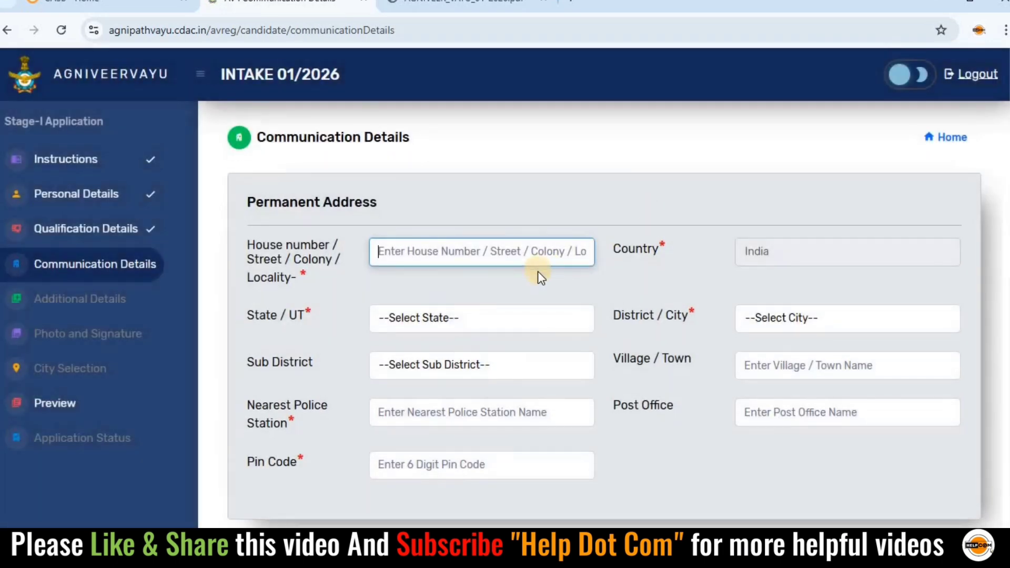
# Step: Pick Uttar Pradesh under State/UT and Shamli under District/City for the permanent address
pyautogui.scroll(-3, 539, 271)
pyautogui.scroll(3, 540, 270)
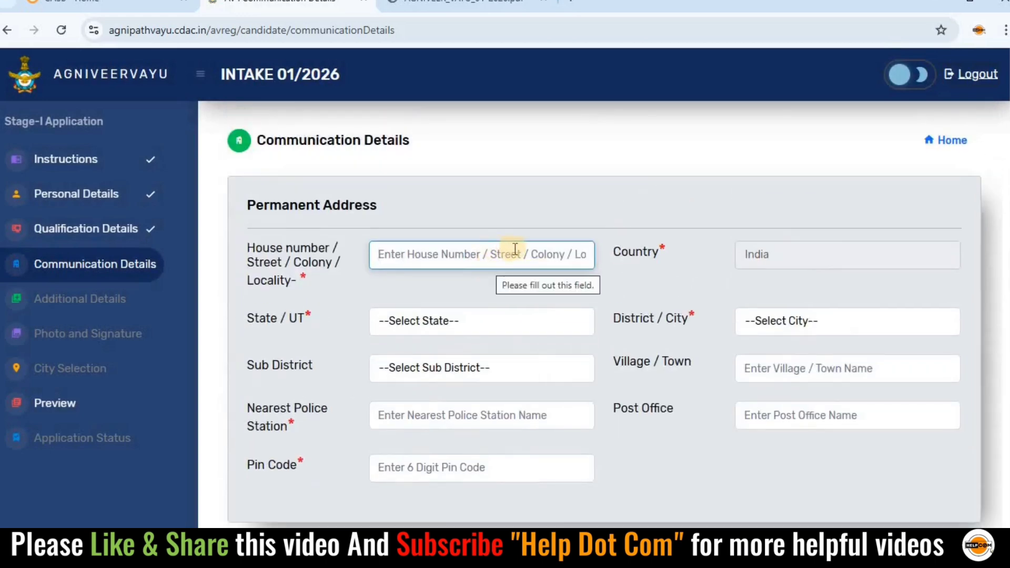
pyautogui.click(453, 321)
pyautogui.click(442, 277)
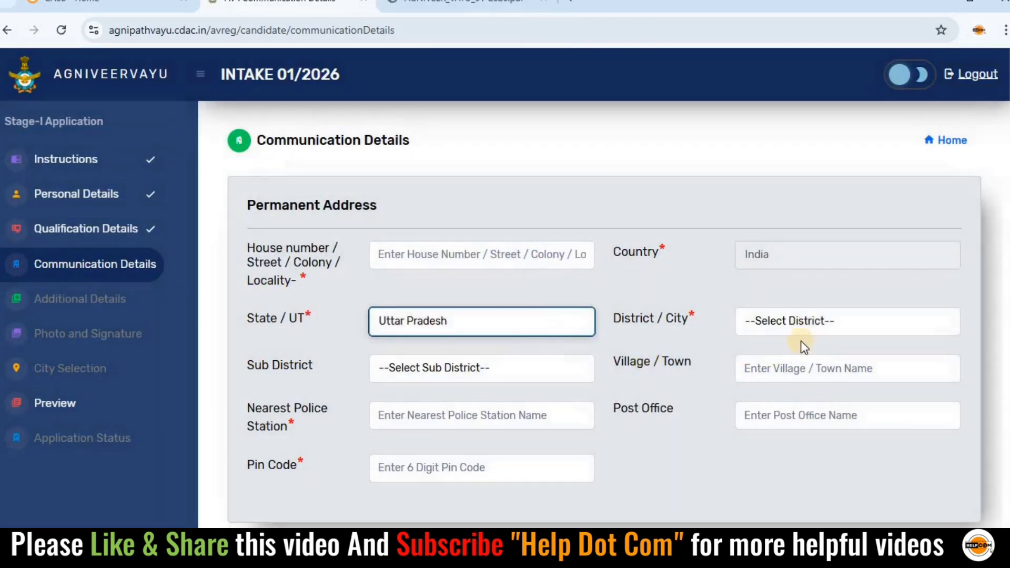
pyautogui.click(806, 323)
pyautogui.scroll(-5, 773, 249)
pyautogui.scroll(-8, 773, 250)
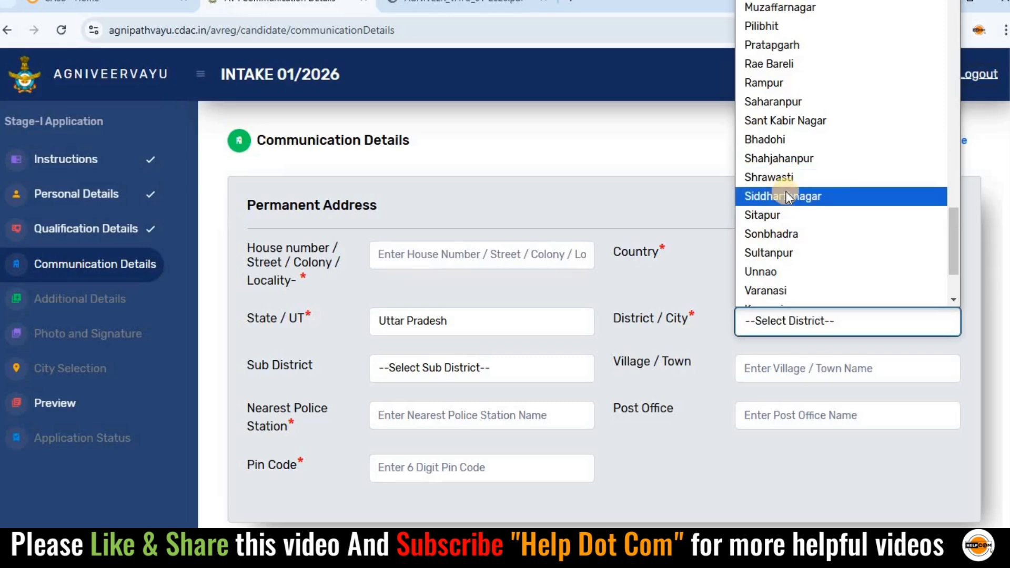
pyautogui.scroll(-2, 786, 193)
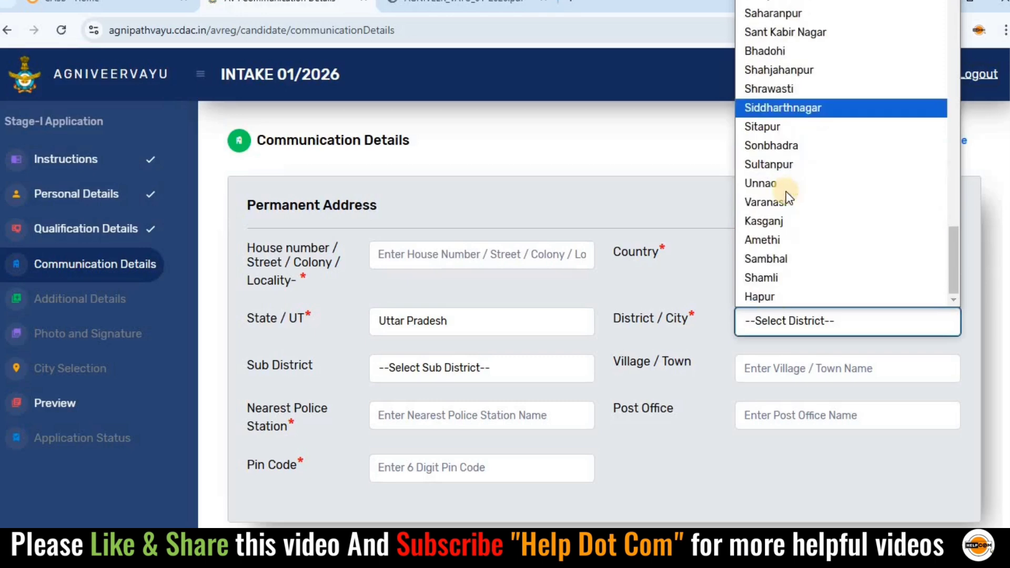
pyautogui.click(784, 277)
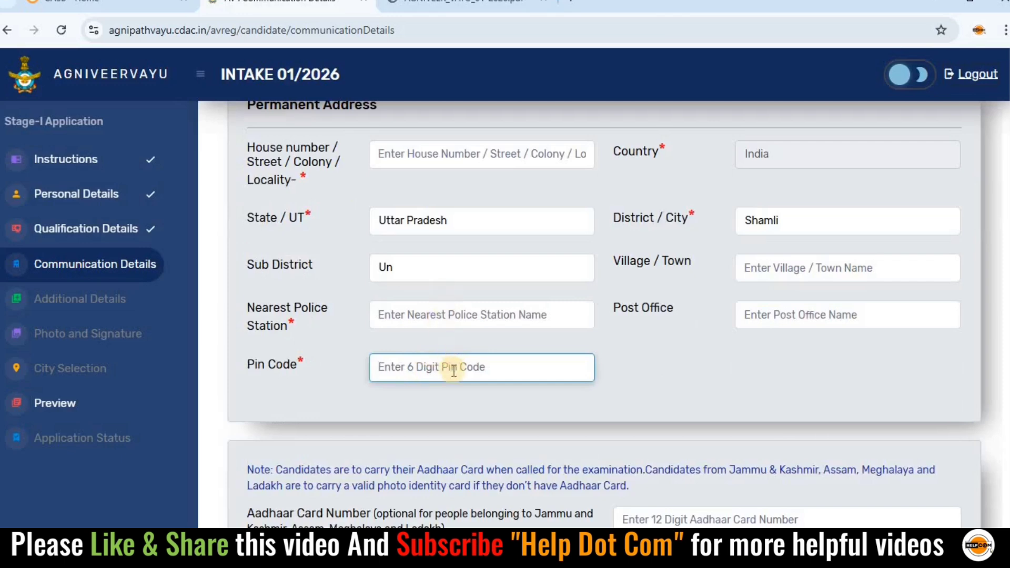
pyautogui.scroll(-1, 453, 368)
pyautogui.scroll(-5, 454, 369)
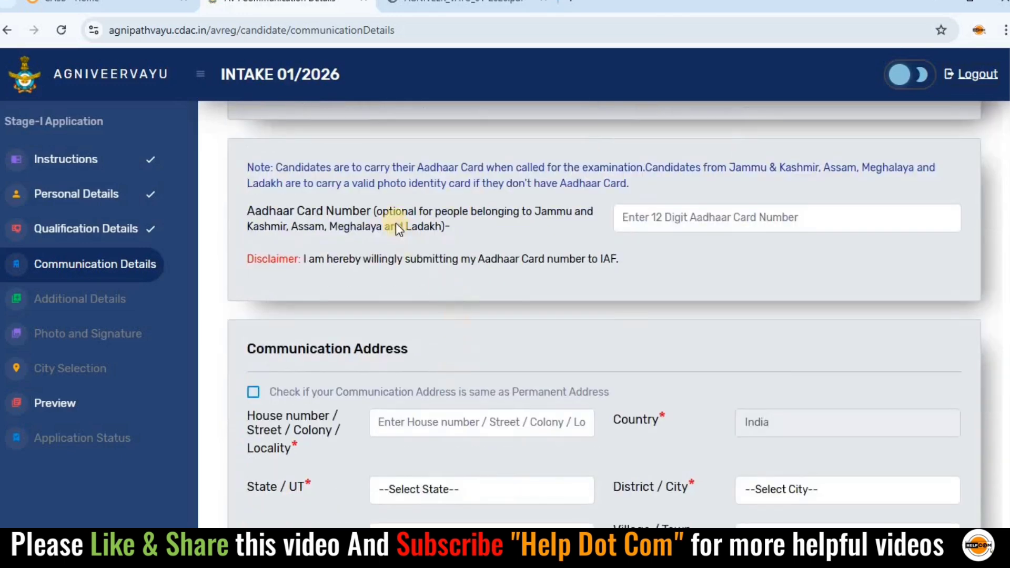